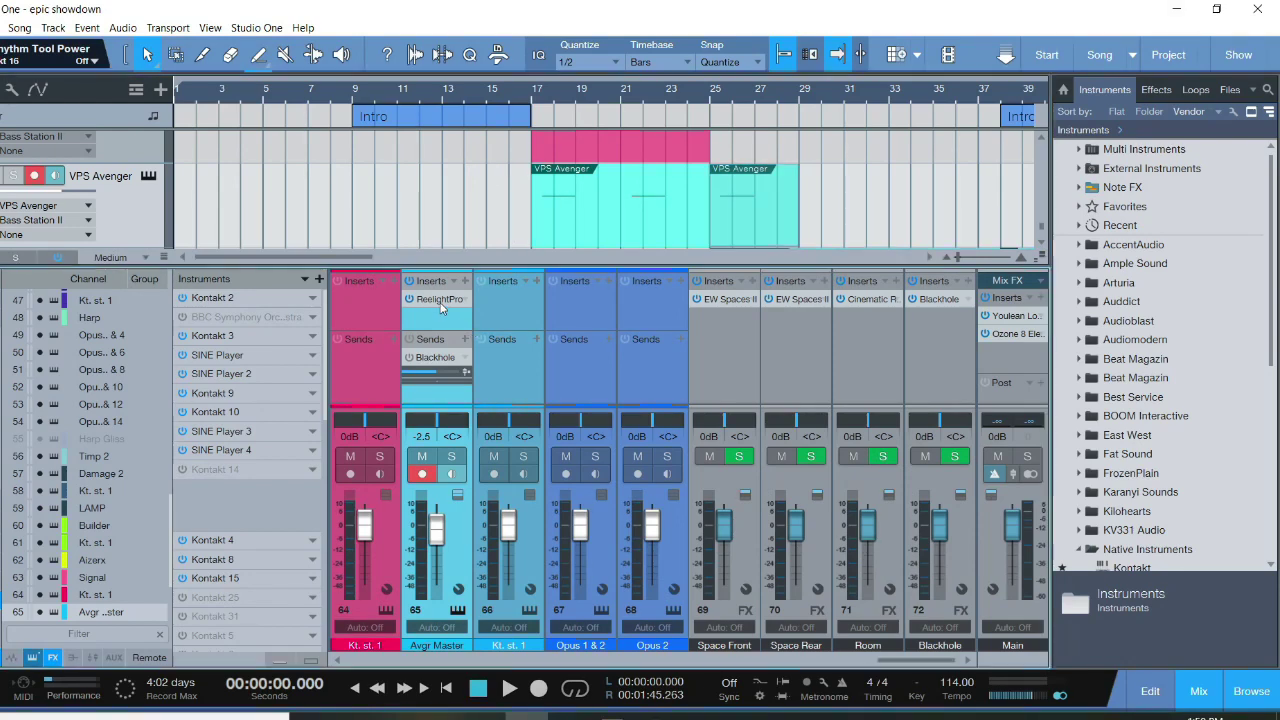
Open the ReelightPro insert on the Avgr Master channel and raise its window above the mixer.
click(441, 299)
drag(610, 208, 635, 141)
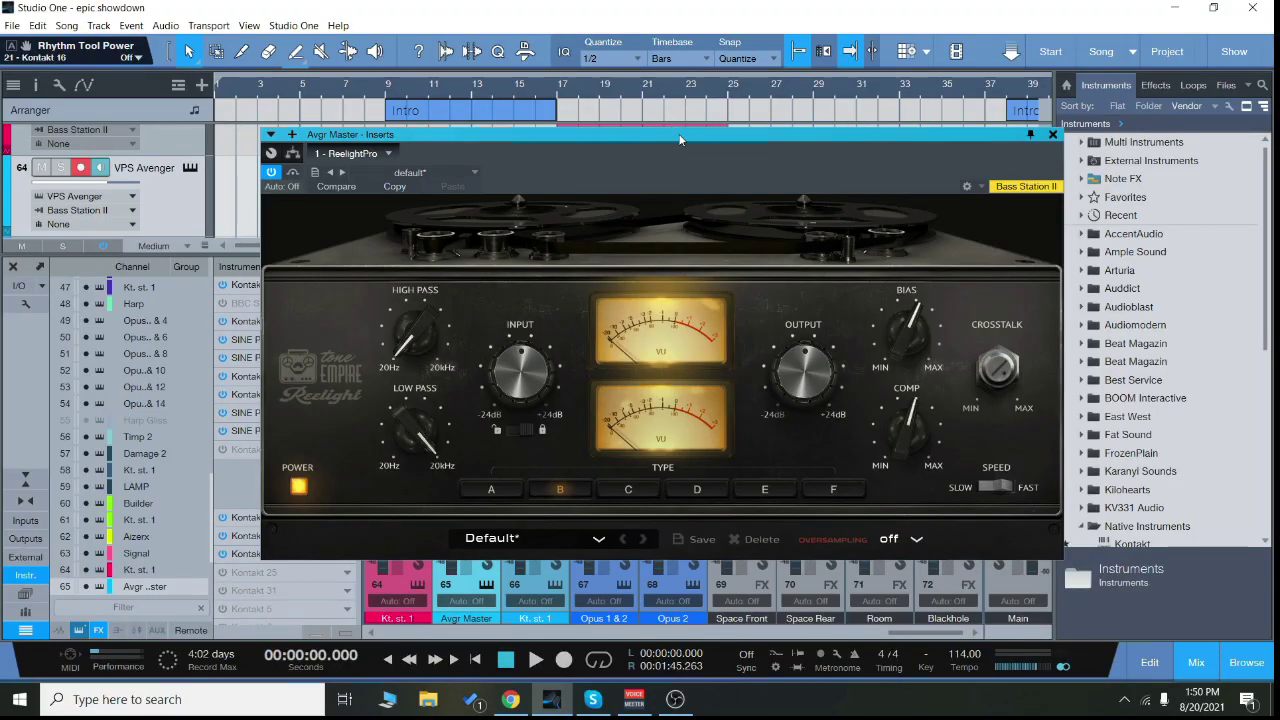
drag(678, 131, 678, 117)
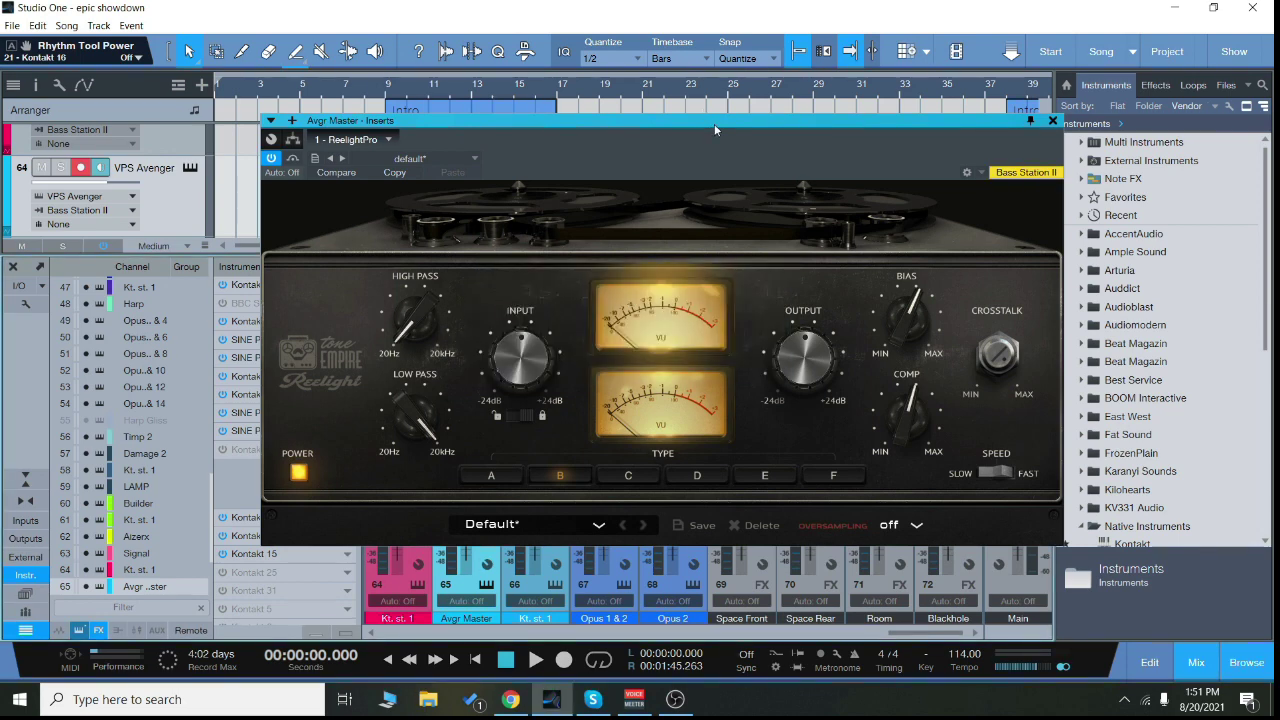
drag(714, 124, 648, 110)
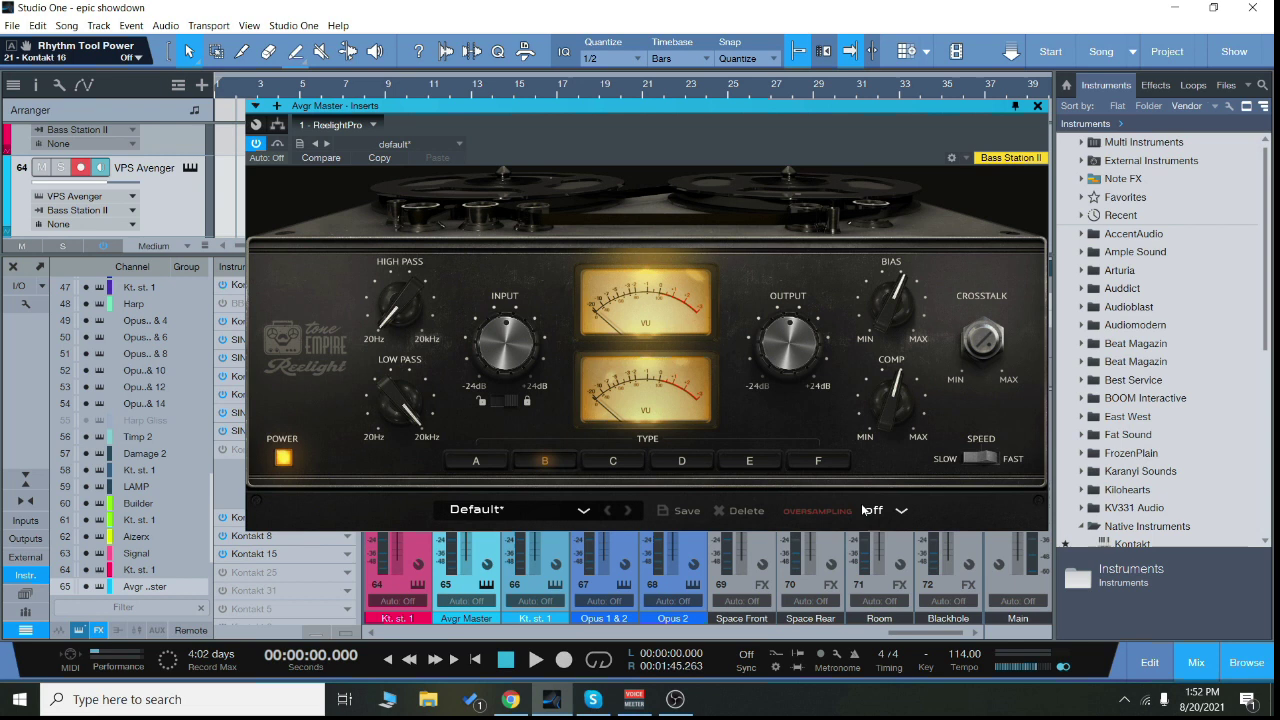
Browse the Reelight Pro presets and inspect the Crosstalk setting, lowering the plugin window.
click(583, 511)
click(986, 348)
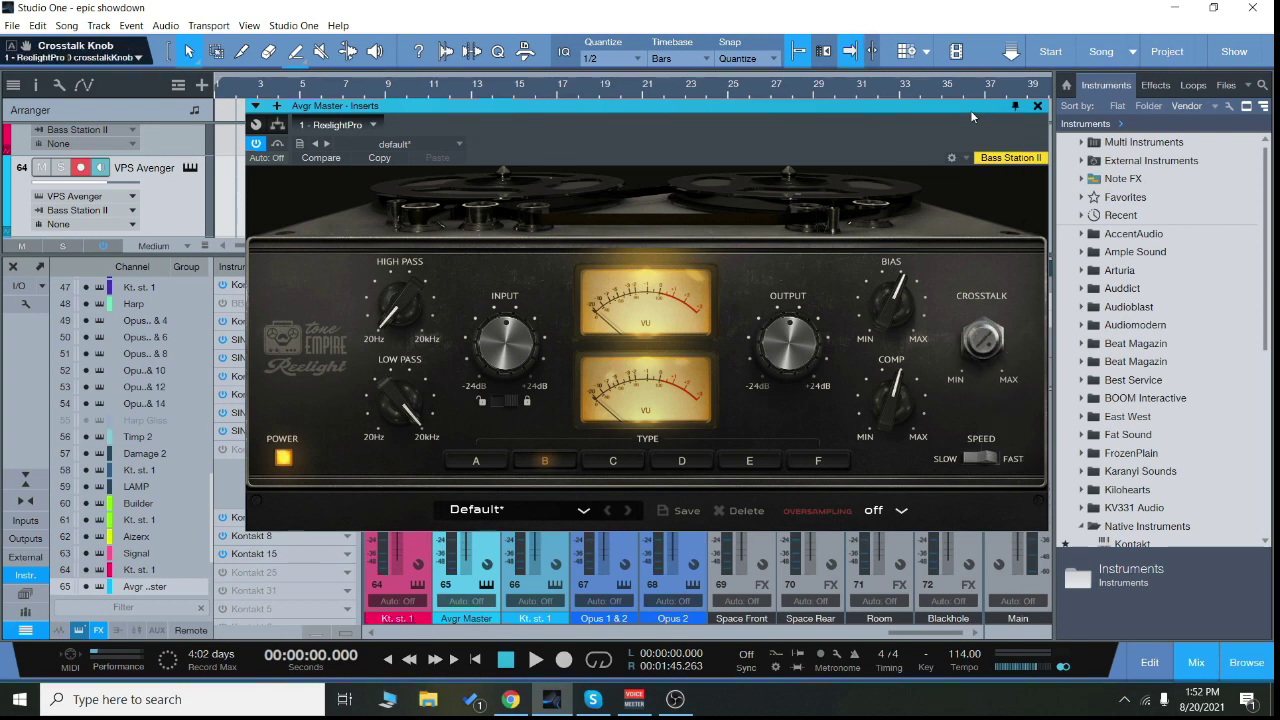
mouse_move(970, 107)
mouse_down()
mouse_move(952, 310)
mouse_move(972, 185)
mouse_up()
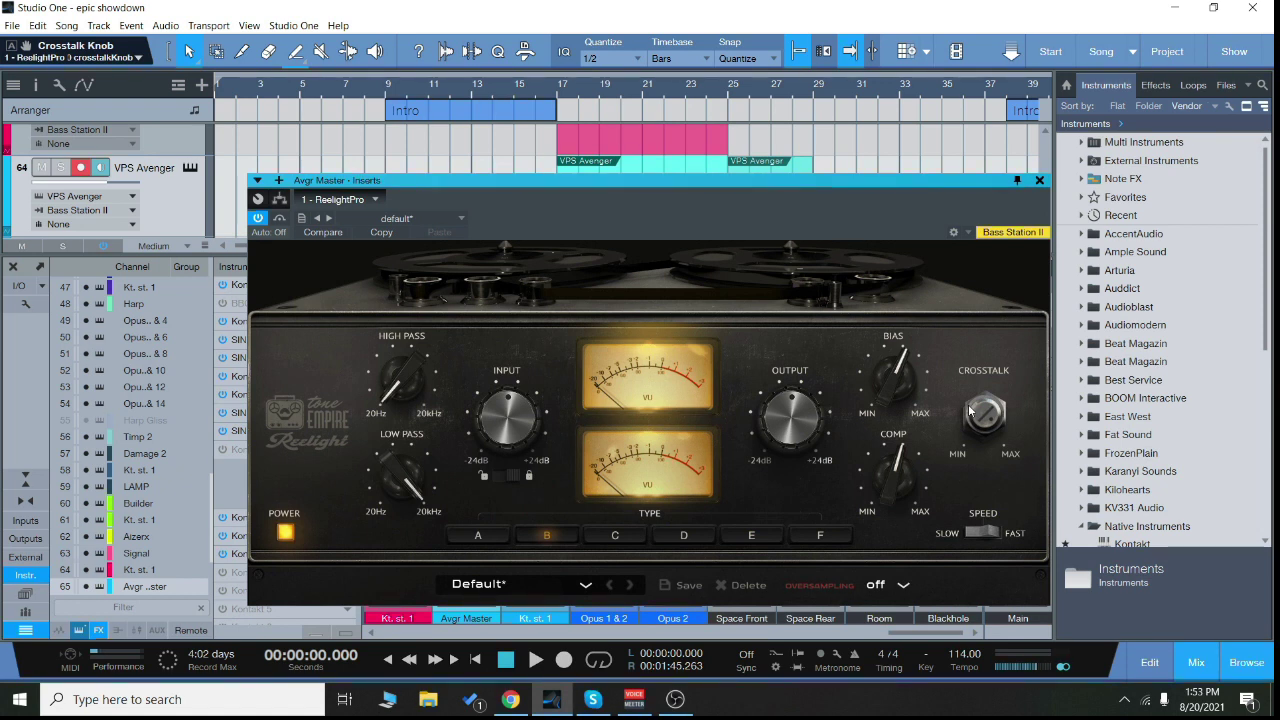
drag(781, 204, 775, 242)
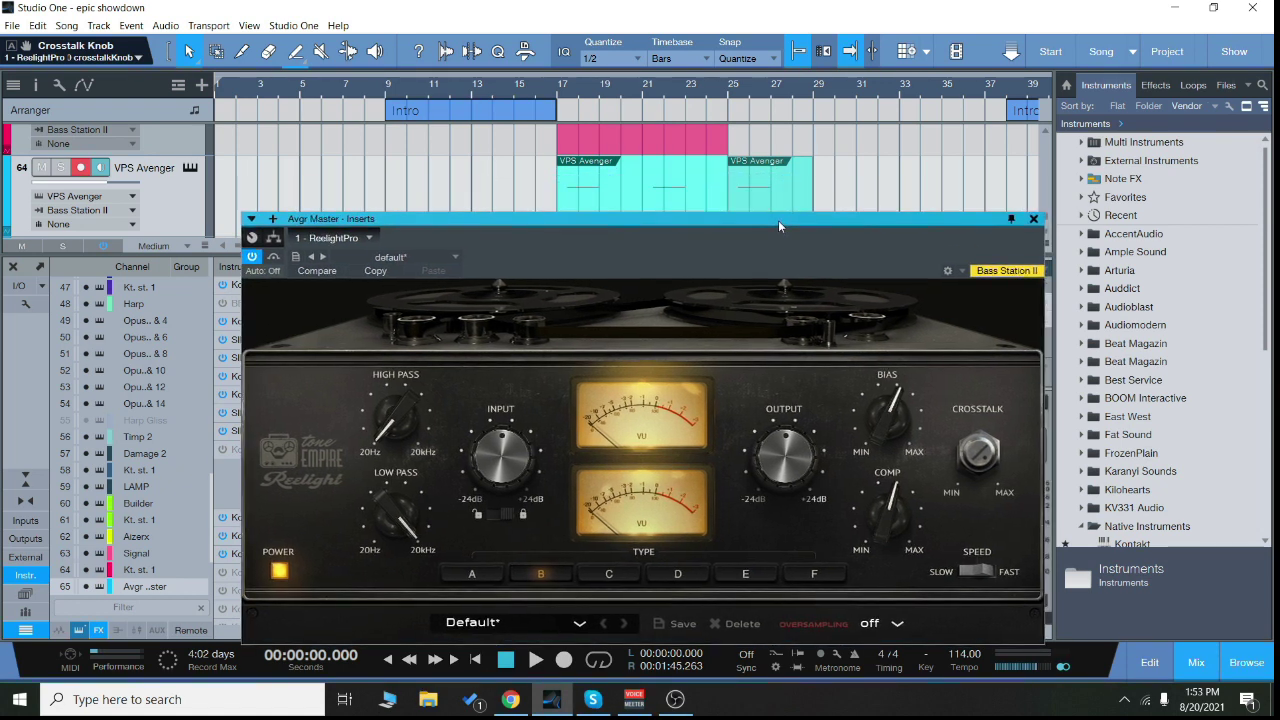
Move the playback position to bar 17 and show the Oversampling options.
click(561, 95)
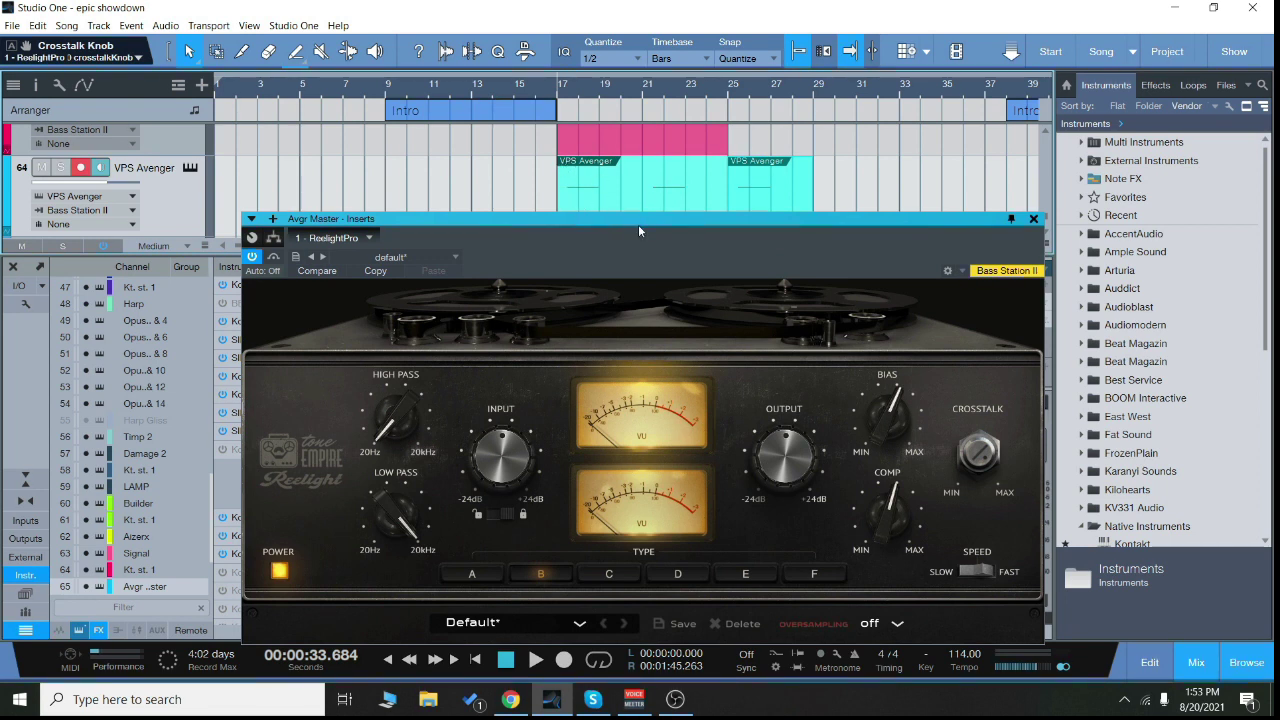
drag(643, 220, 641, 207)
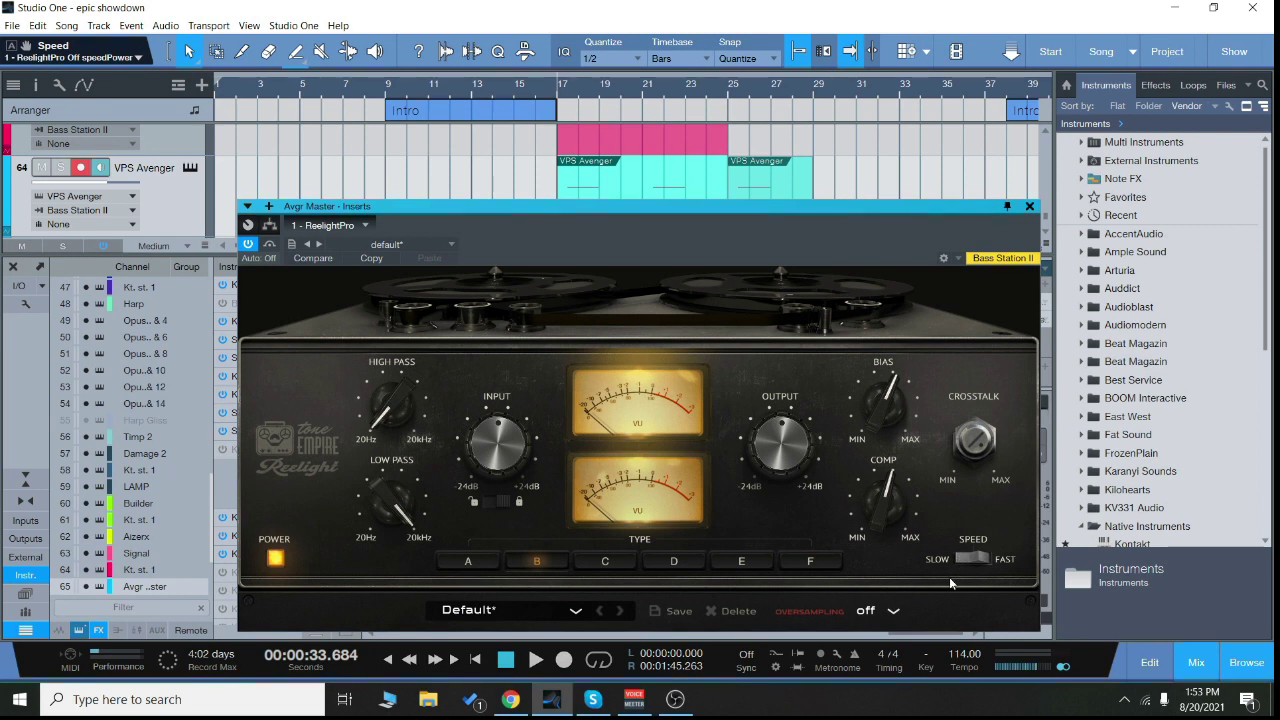
click(894, 610)
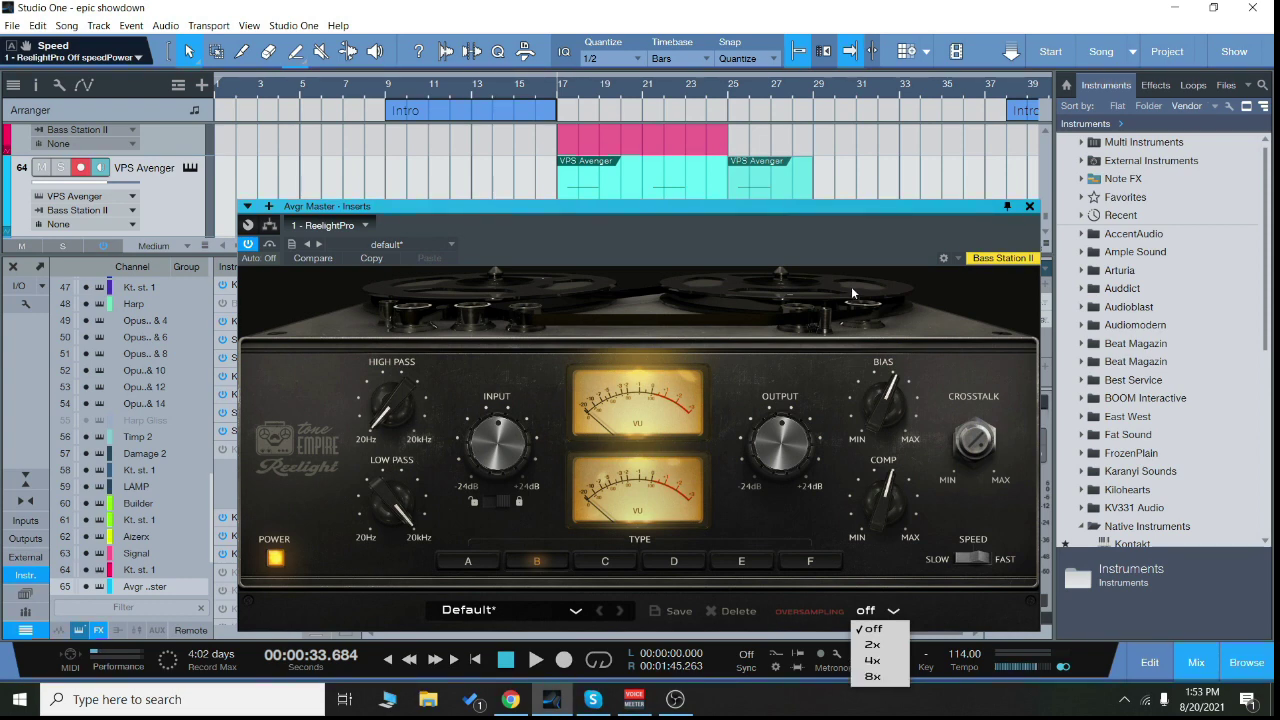
Solo VPS Avenger, set the playhead to bar 17, and reopen Reelight Pro on Avgr Master.
click(1029, 206)
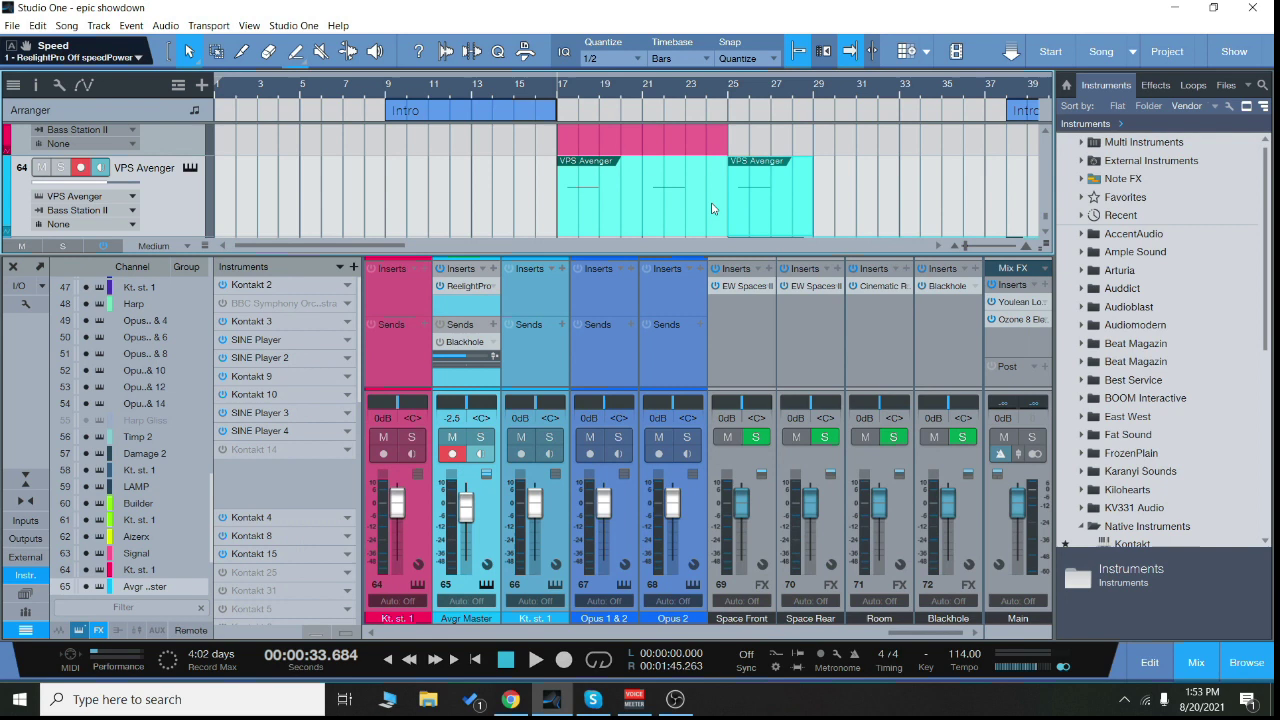
click(61, 168)
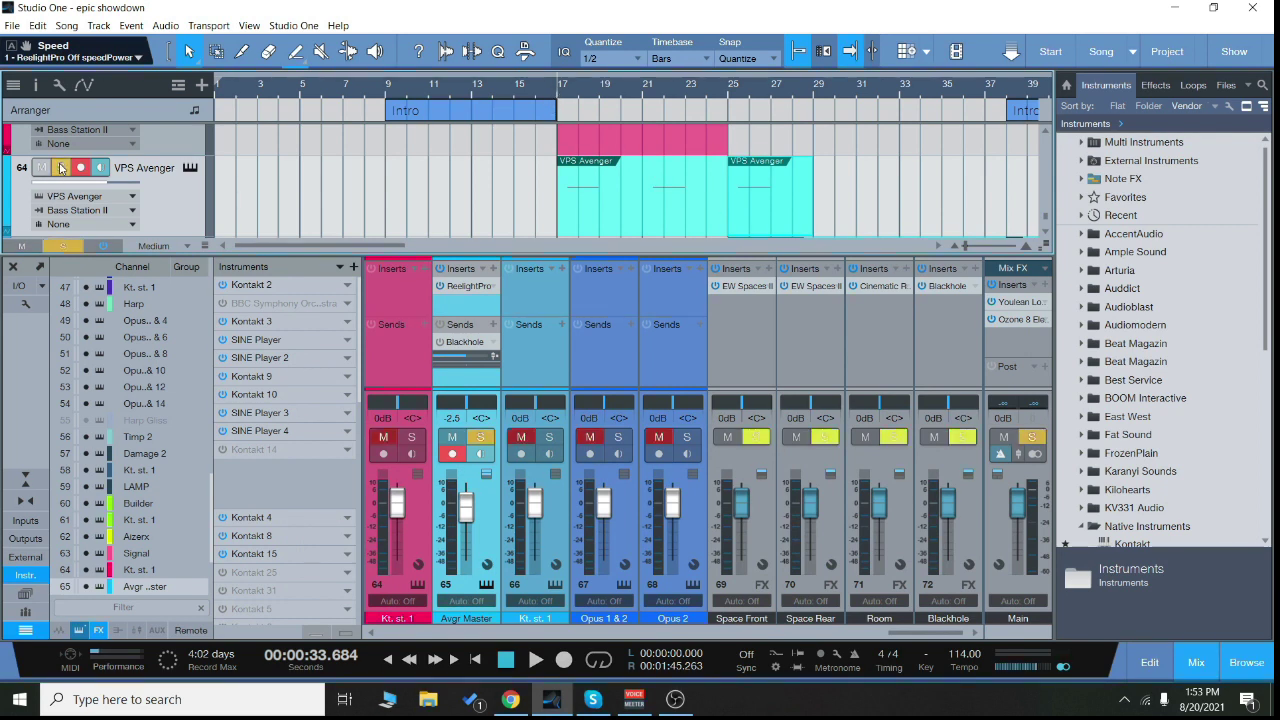
click(562, 92)
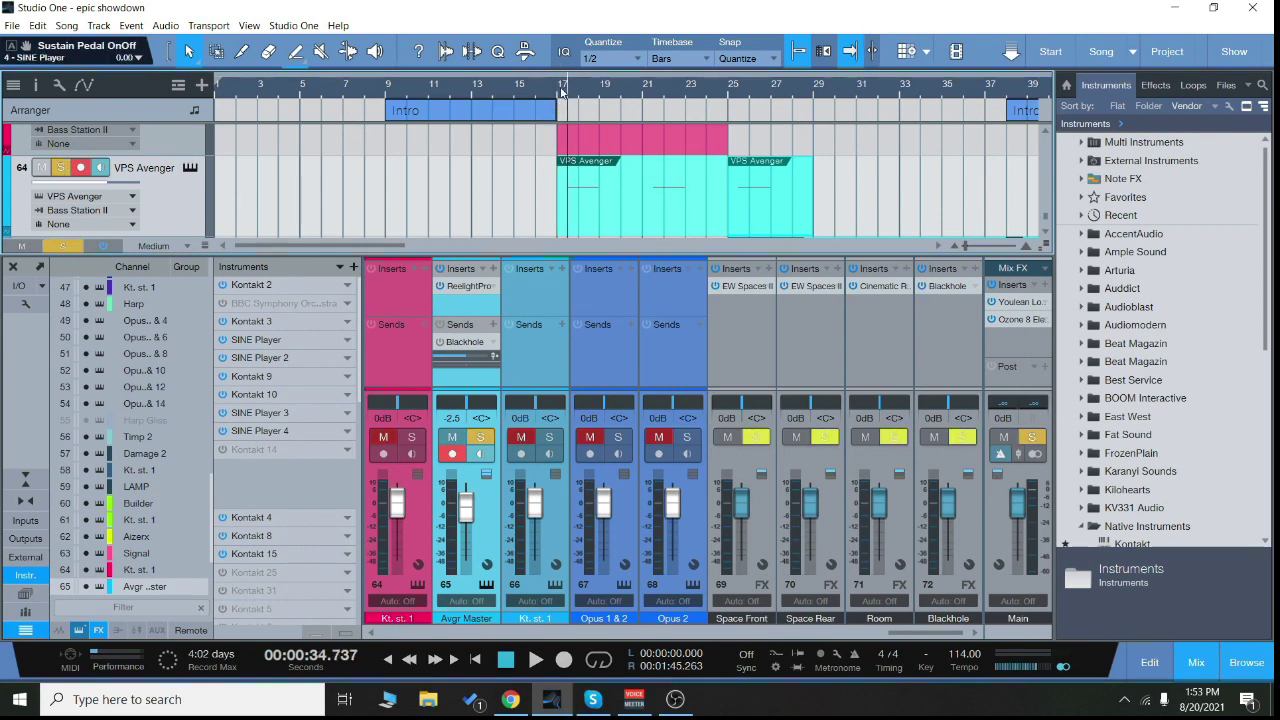
click(465, 287)
Stop playback and position the Reelight Pro window to reveal the VPS Avenger events.
drag(712, 198, 1026, 179)
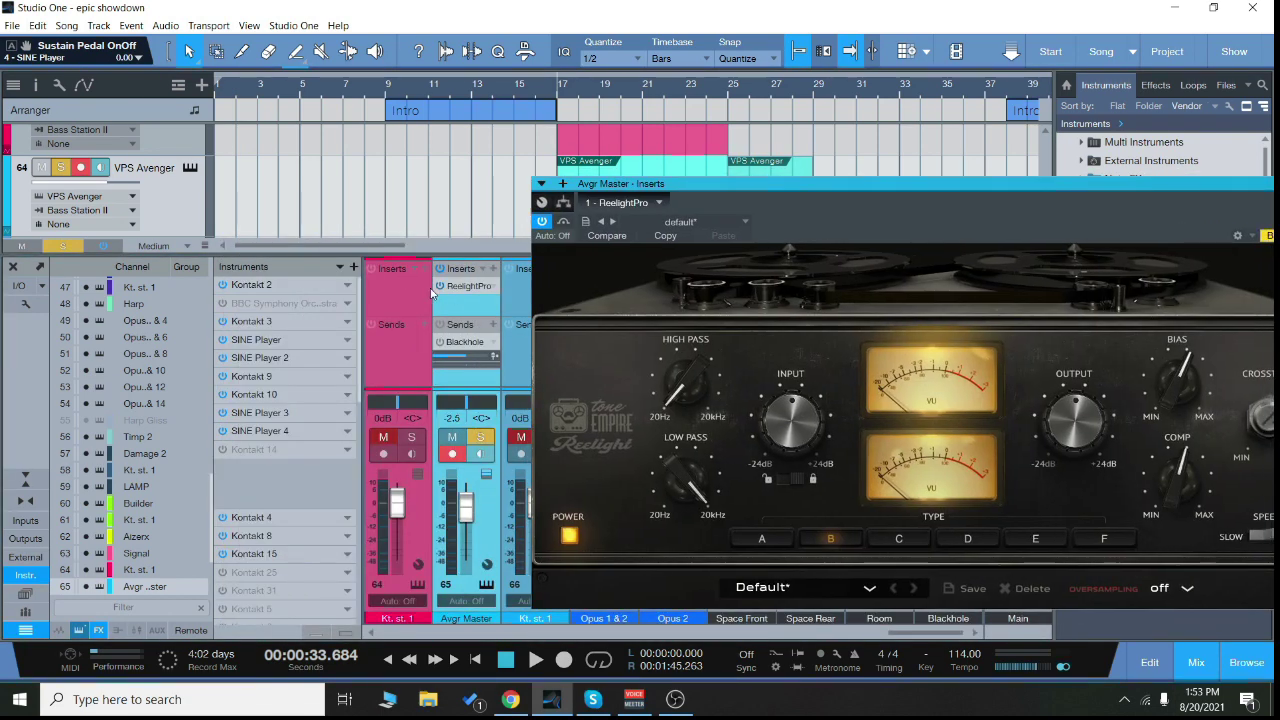
click(455, 375)
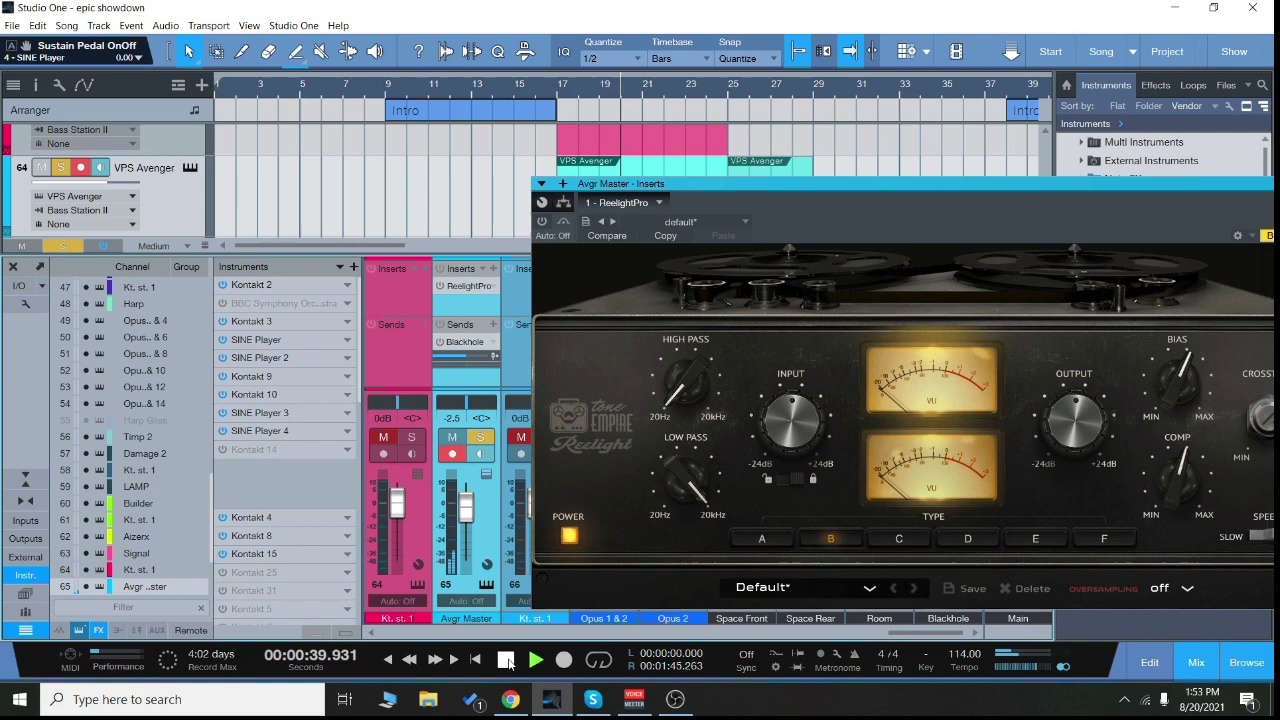
click(507, 660)
drag(938, 176, 727, 190)
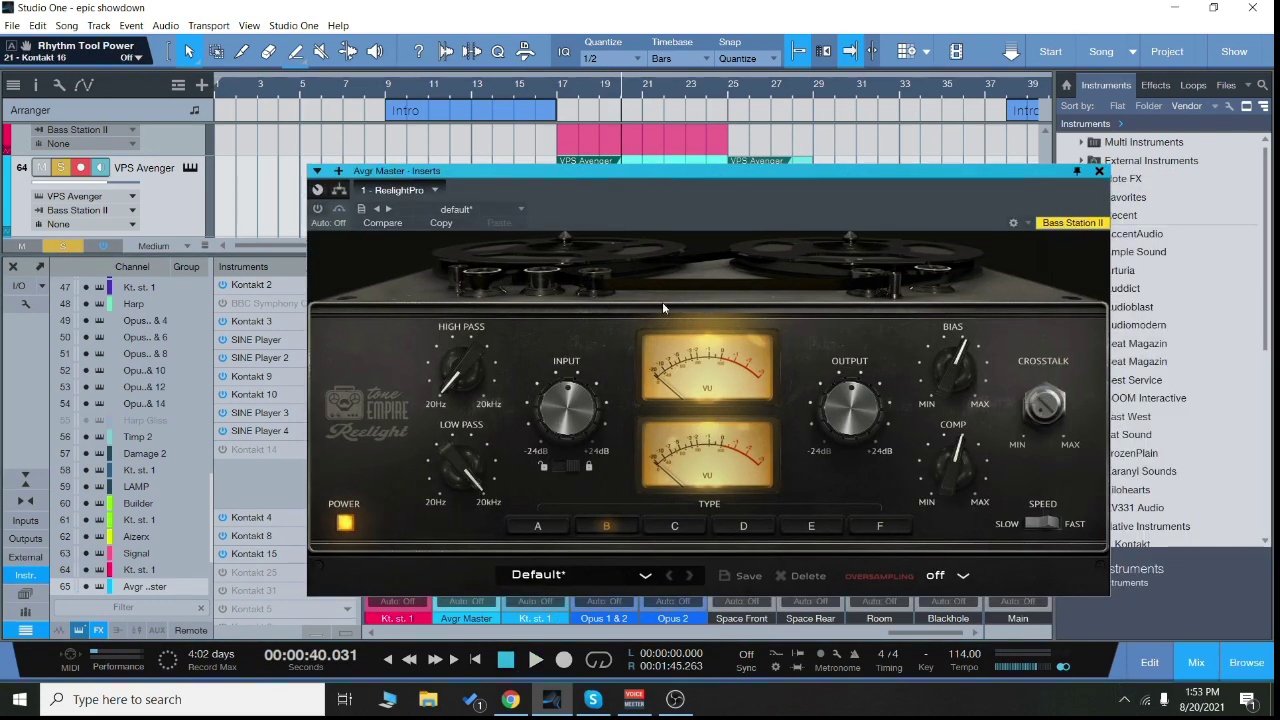
mouse_move(690, 182)
mouse_down()
mouse_move(882, 197)
mouse_move(874, 179)
mouse_up()
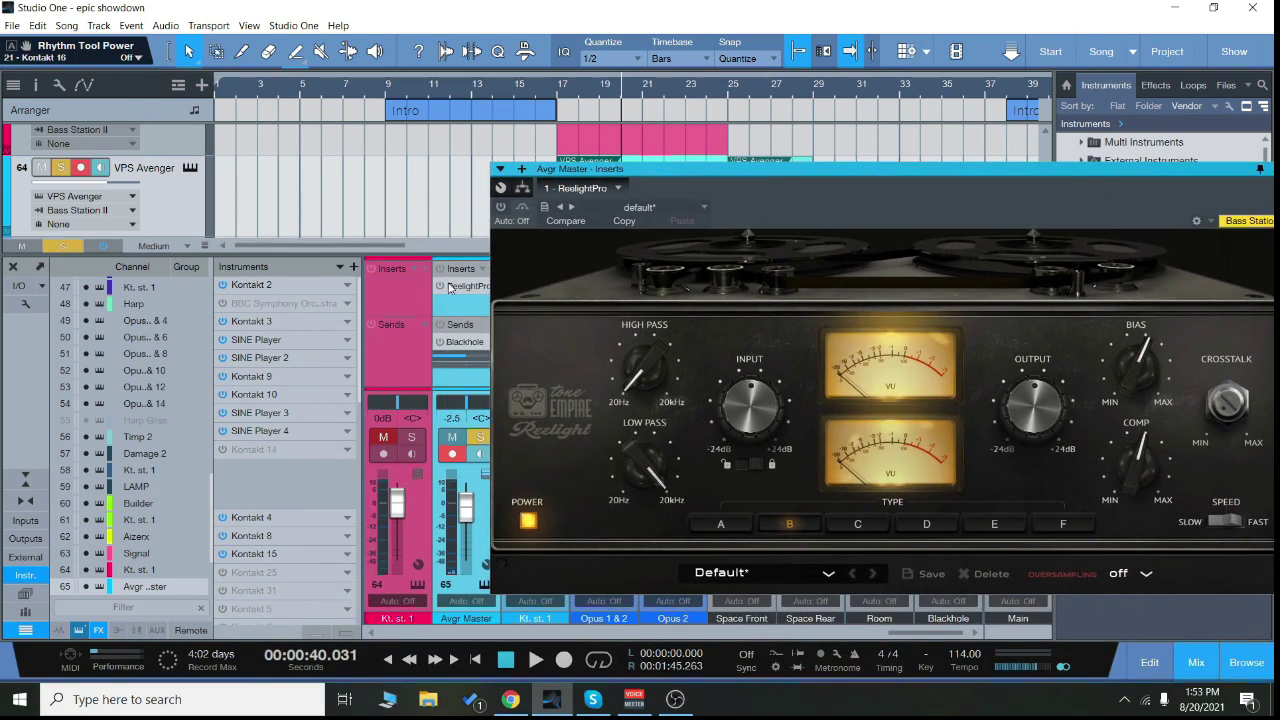
drag(793, 172, 681, 167)
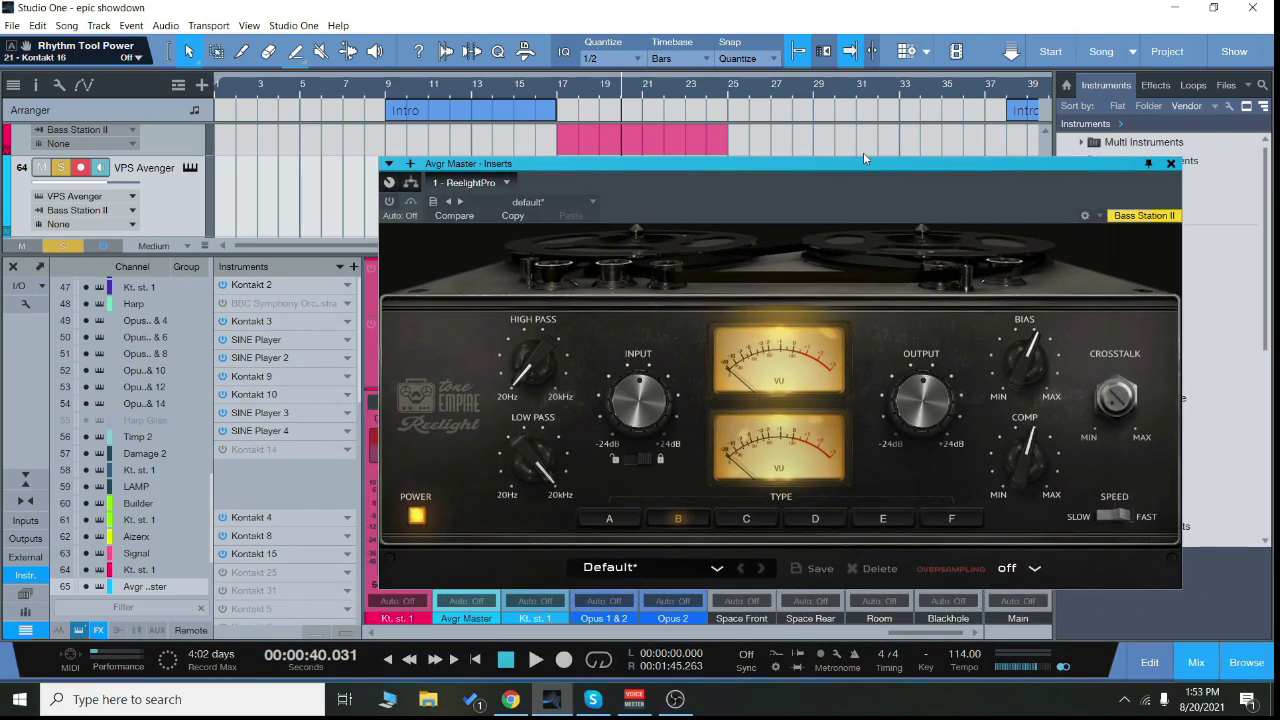
drag(863, 160, 1001, 144)
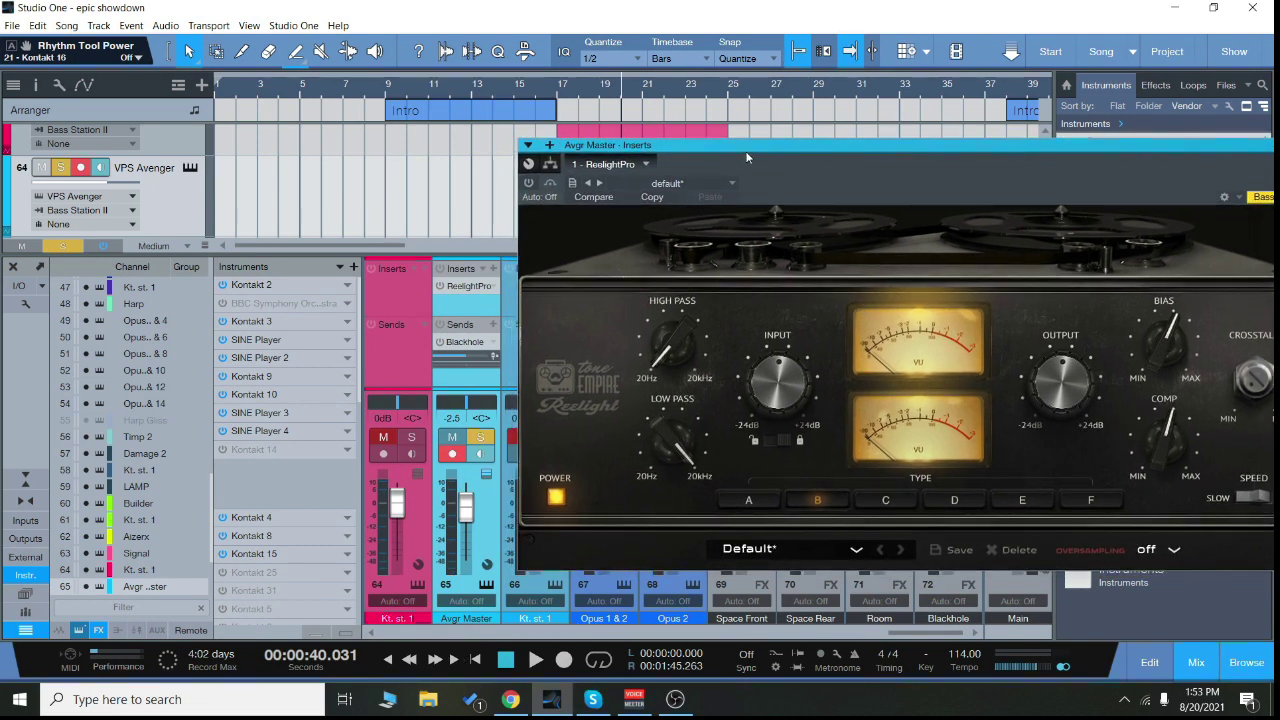
drag(746, 157, 766, 253)
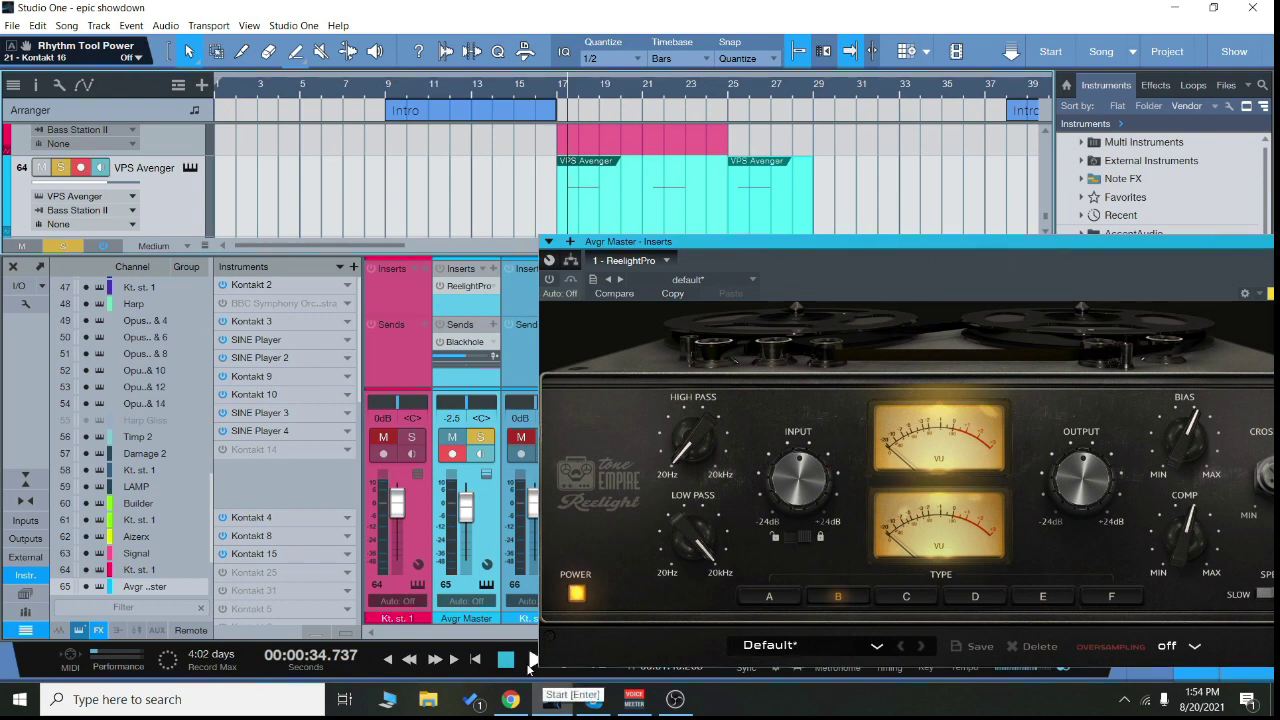
Play VPS Avenger from bar 17, toggling the ReelightPro insert on and off to compare.
click(531, 661)
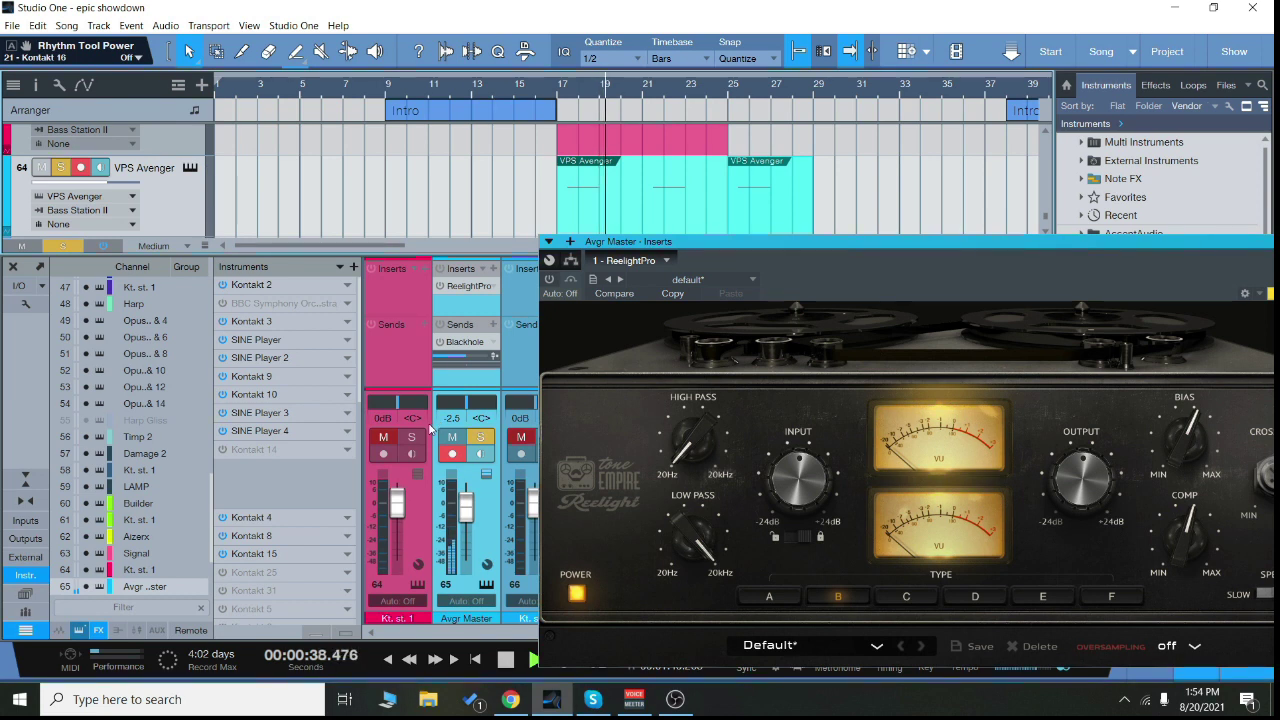
click(440, 287)
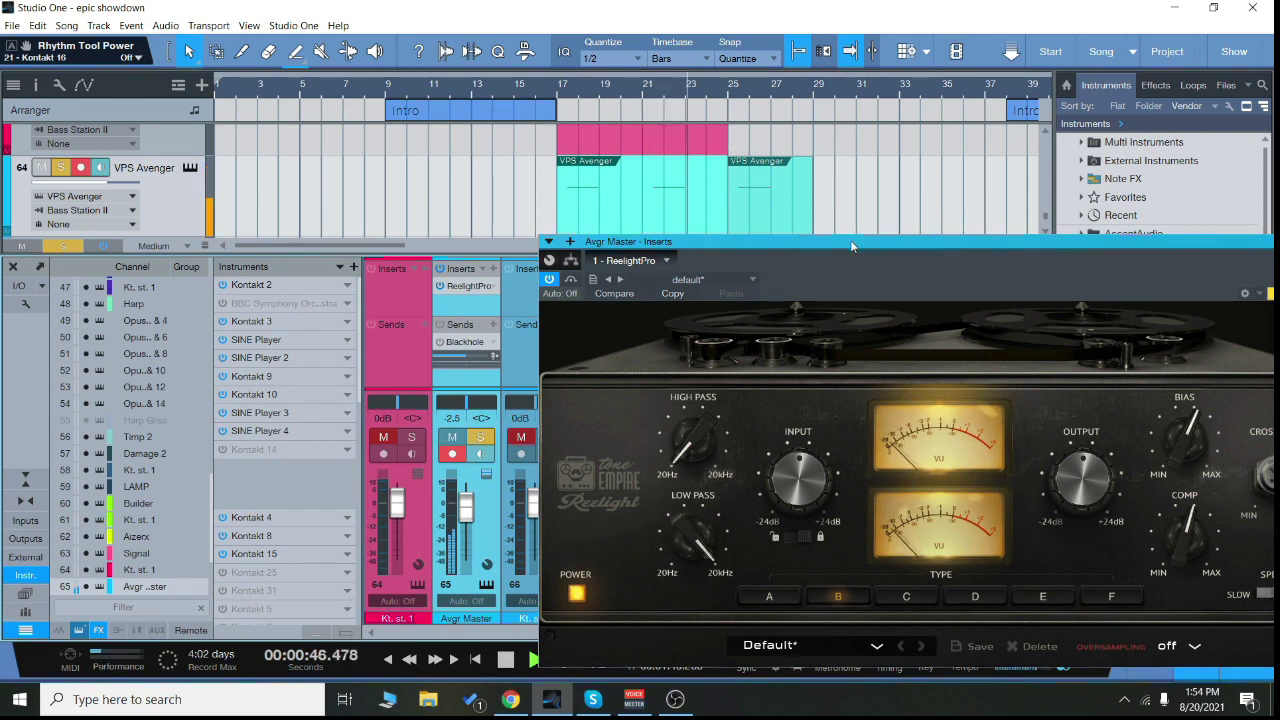
drag(851, 240, 797, 184)
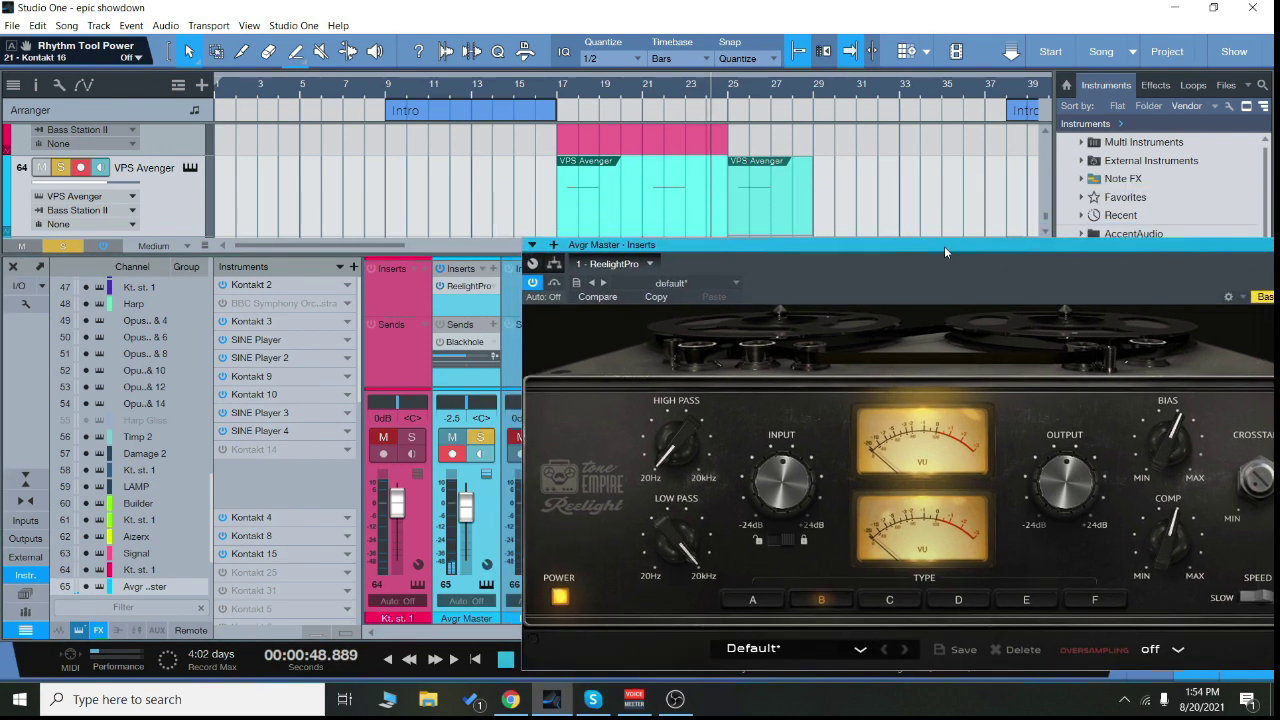
mouse_move(908, 210)
mouse_down()
mouse_move(805, 165)
mouse_move(717, 182)
mouse_up()
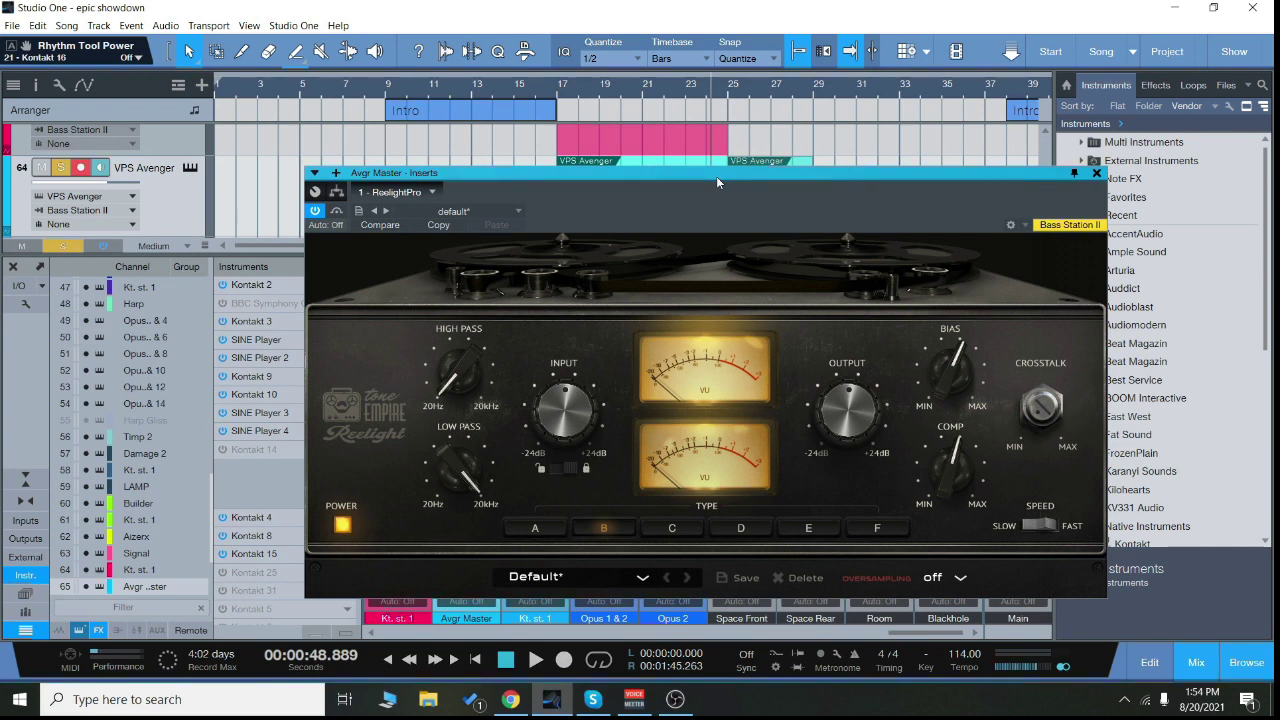
drag(716, 181, 733, 186)
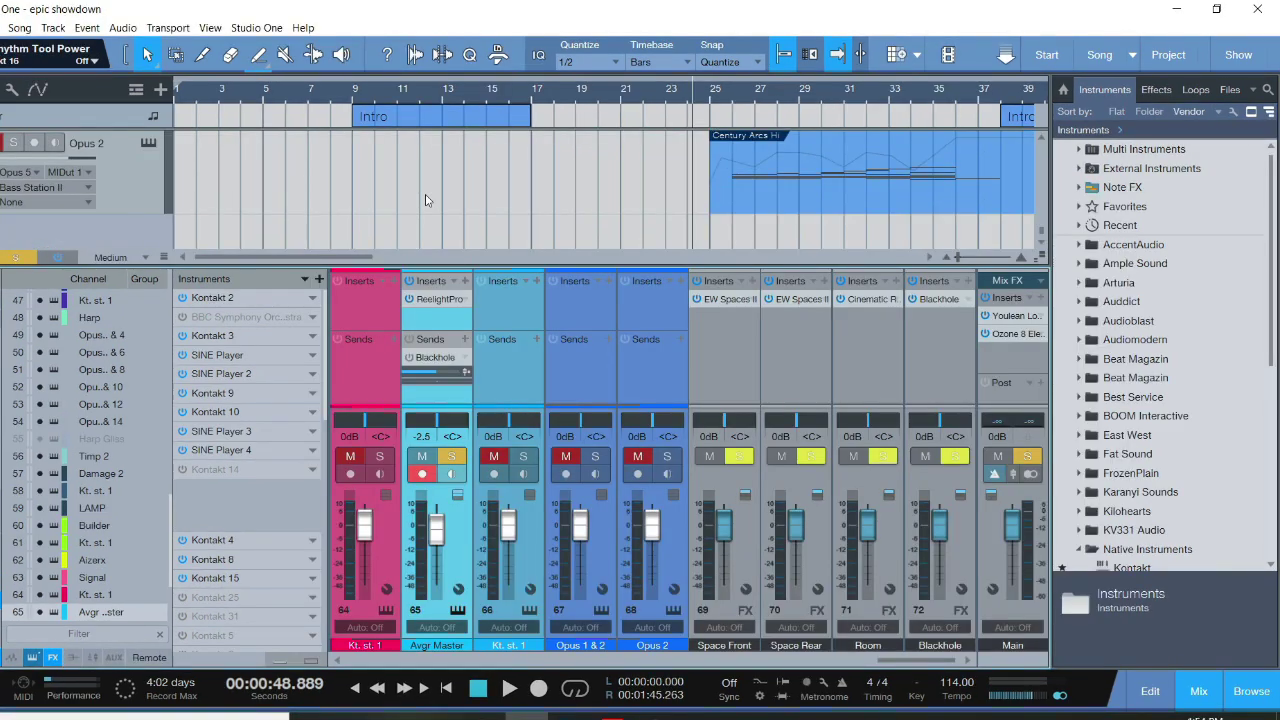
Hide the mixer to show the full arrangement.
scroll(420, 204, up, 3)
scroll(420, 204, up, 2)
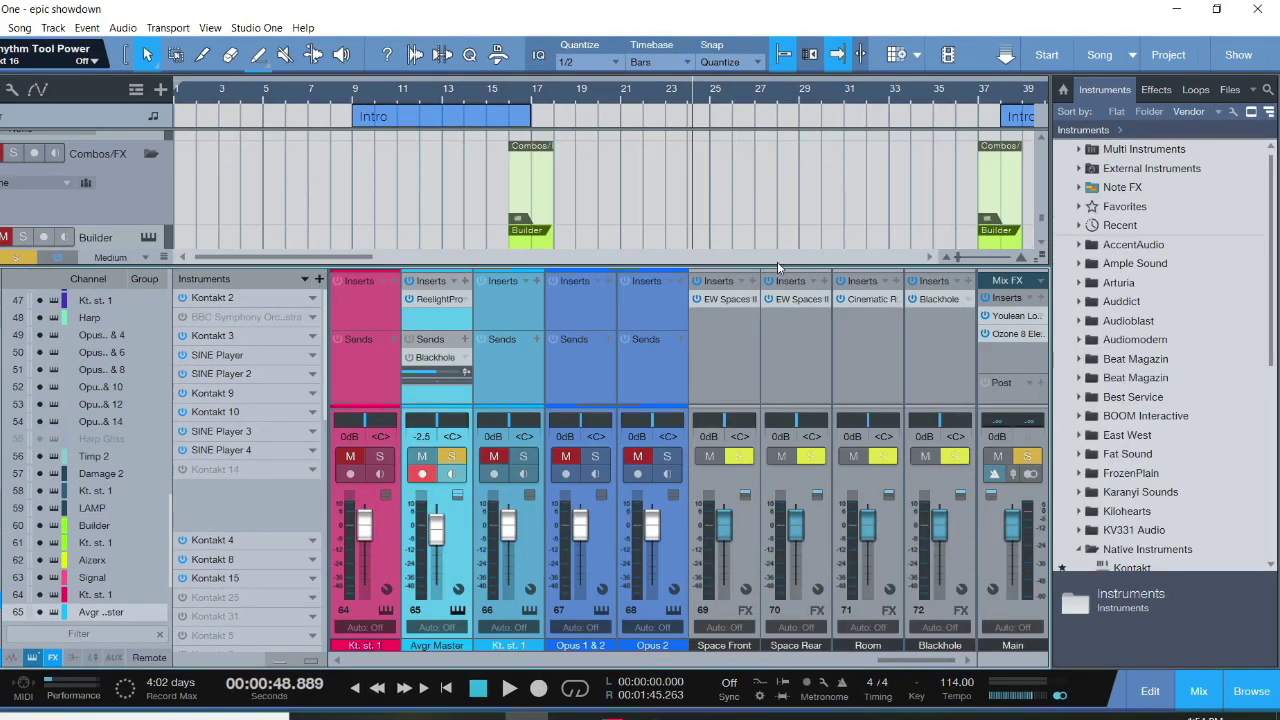
click(1197, 690)
scroll(433, 472, up, 3)
scroll(433, 472, up, 3)
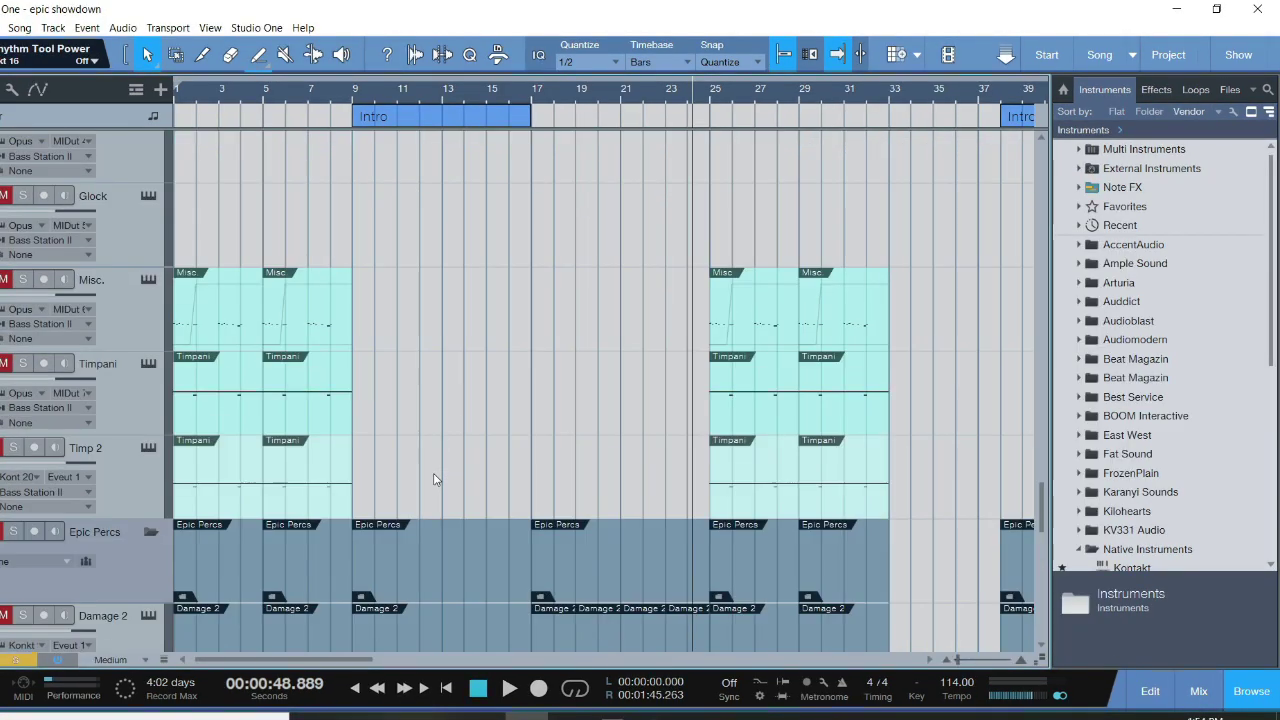
scroll(430, 475, down, 2)
Solo and select the Damage 2 drum track, and rewind the song to the start.
click(22, 420)
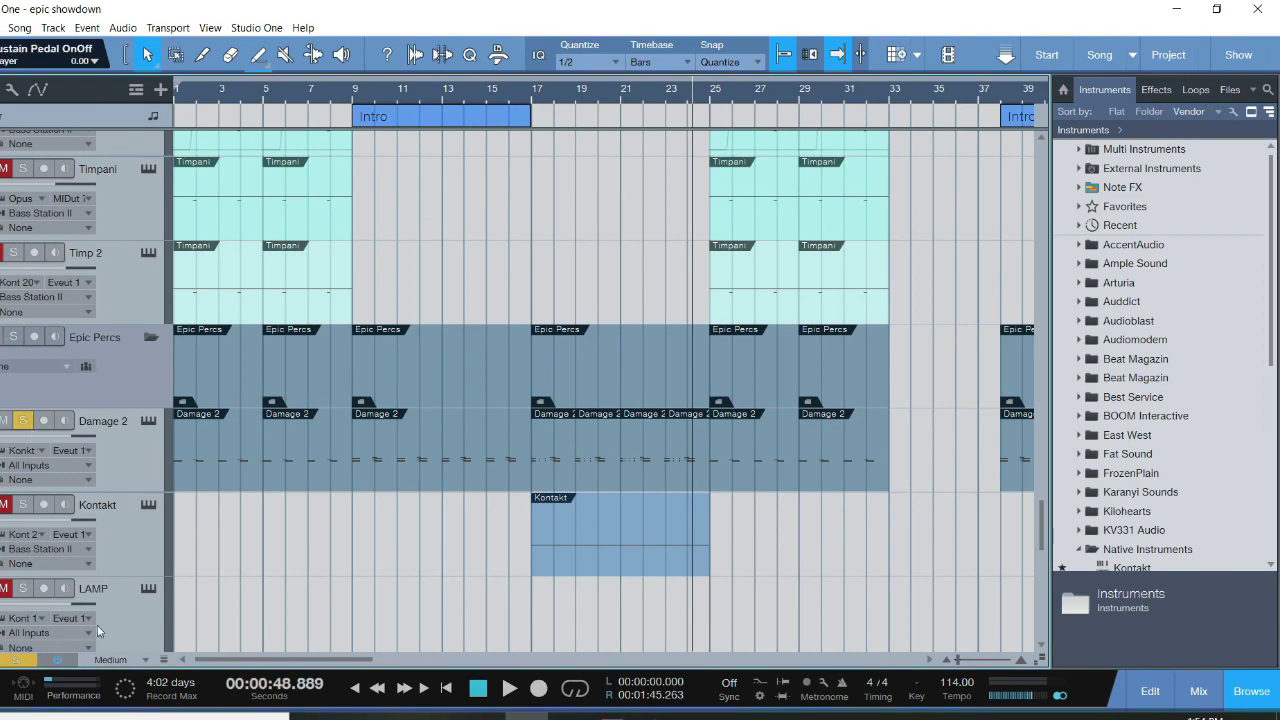
click(8, 661)
click(22, 420)
mouse_move(1037, 524)
mouse_down()
mouse_move(1047, 637)
mouse_move(1040, 530)
mouse_up()
click(120, 438)
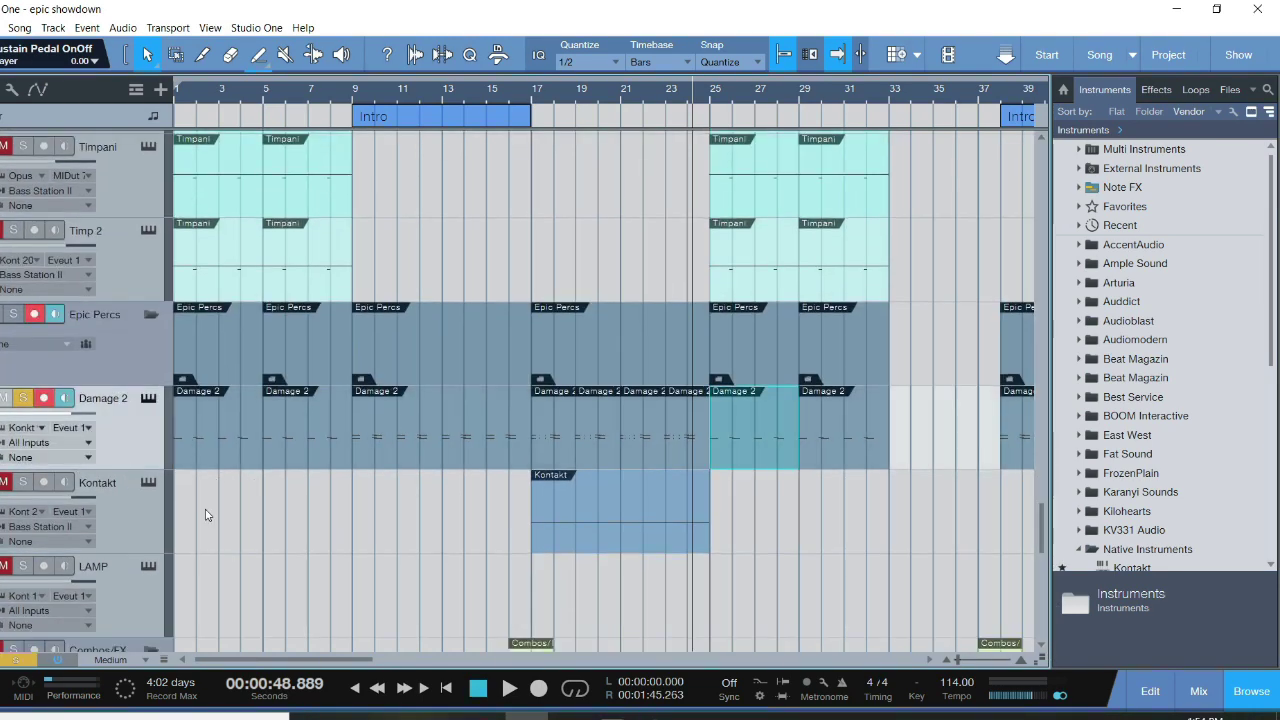
click(355, 688)
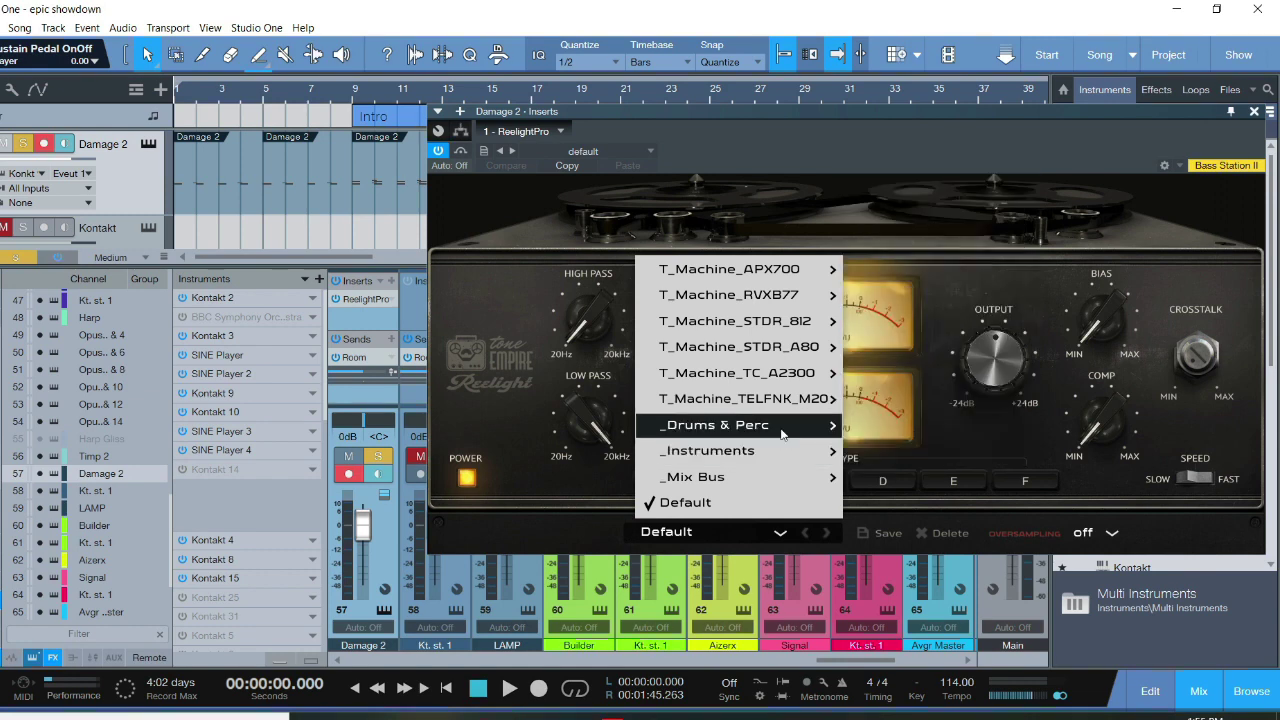
mouse_move(714, 425)
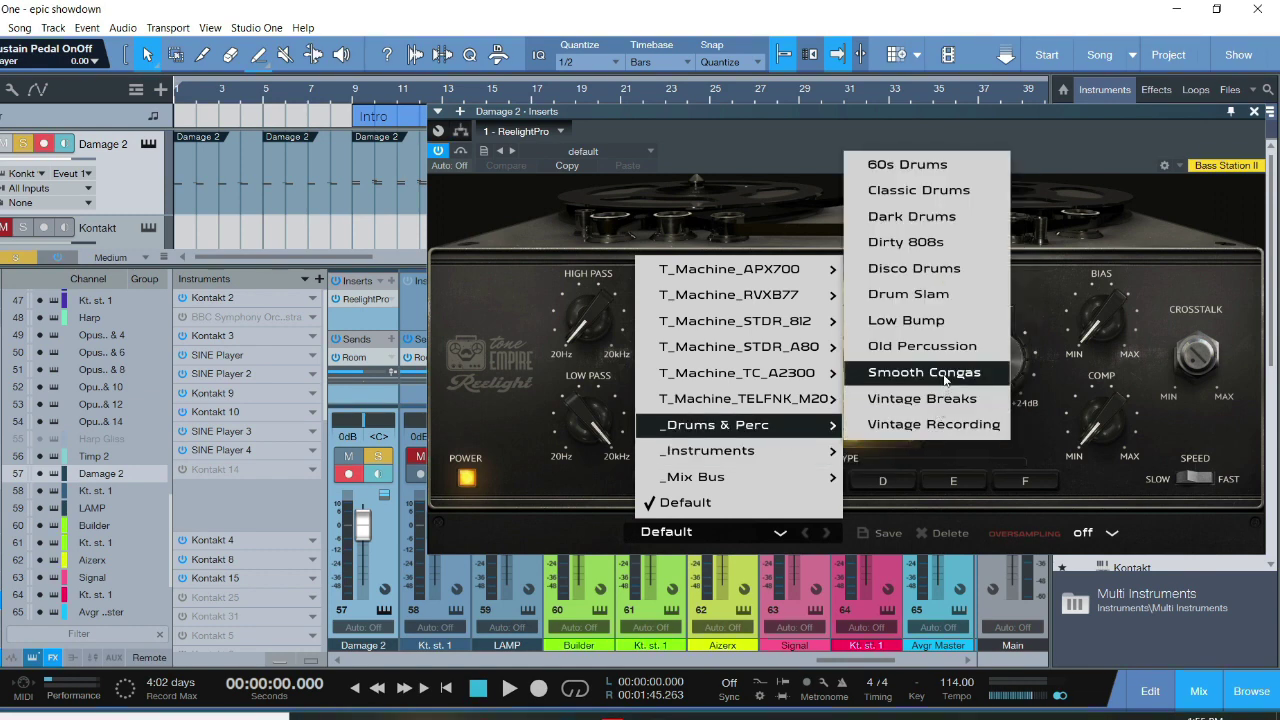
Load the Drum Slam preset, start playback, and activate the Reelight Pro insert.
click(948, 305)
drag(922, 122, 903, 127)
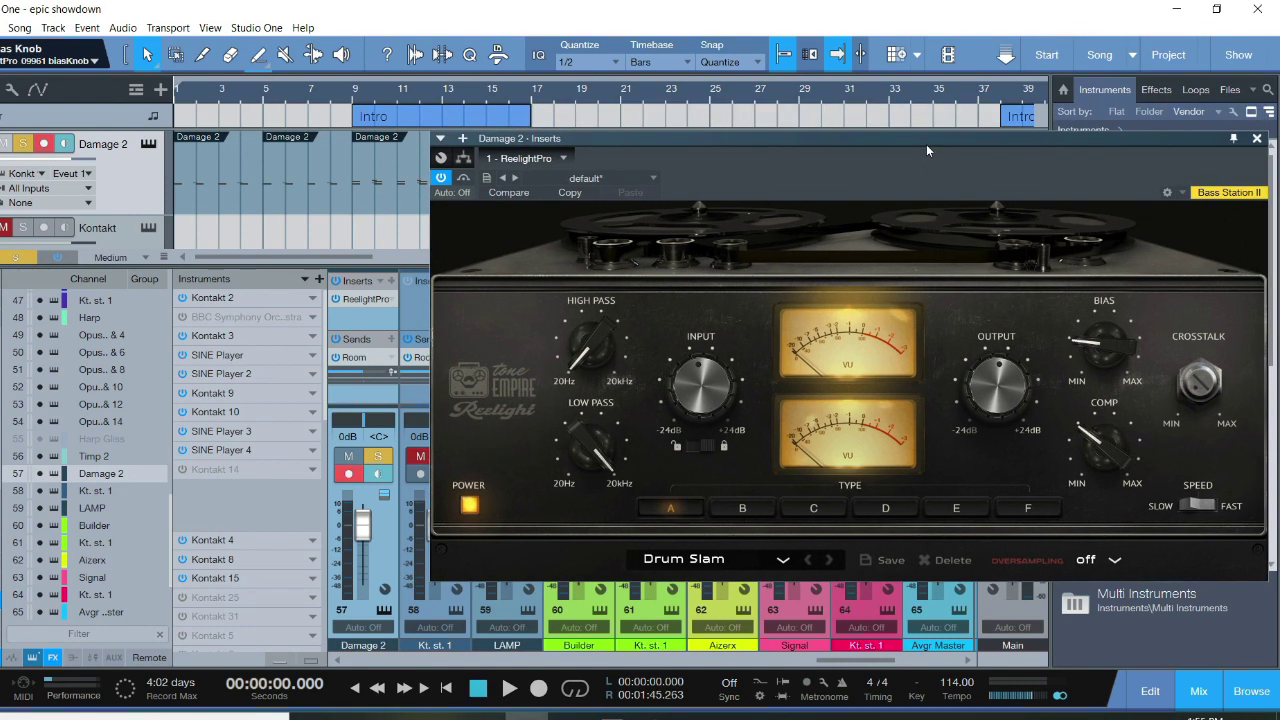
drag(633, 118, 726, 119)
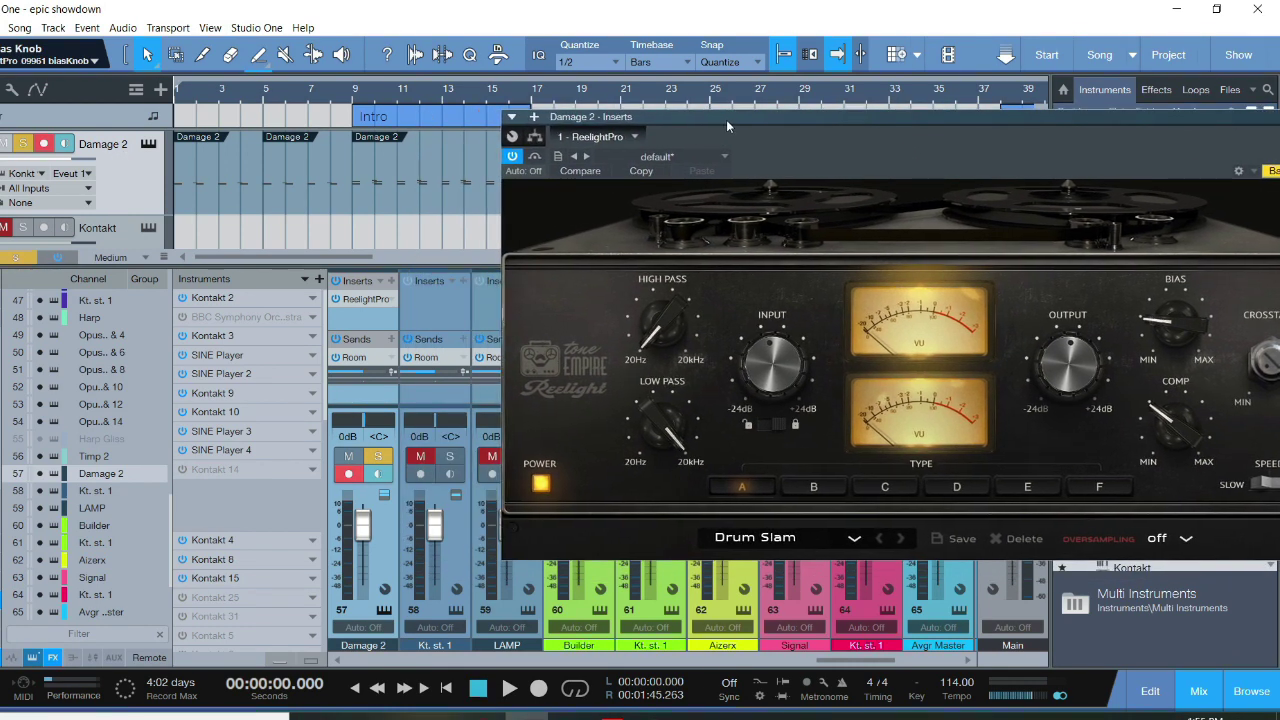
click(497, 686)
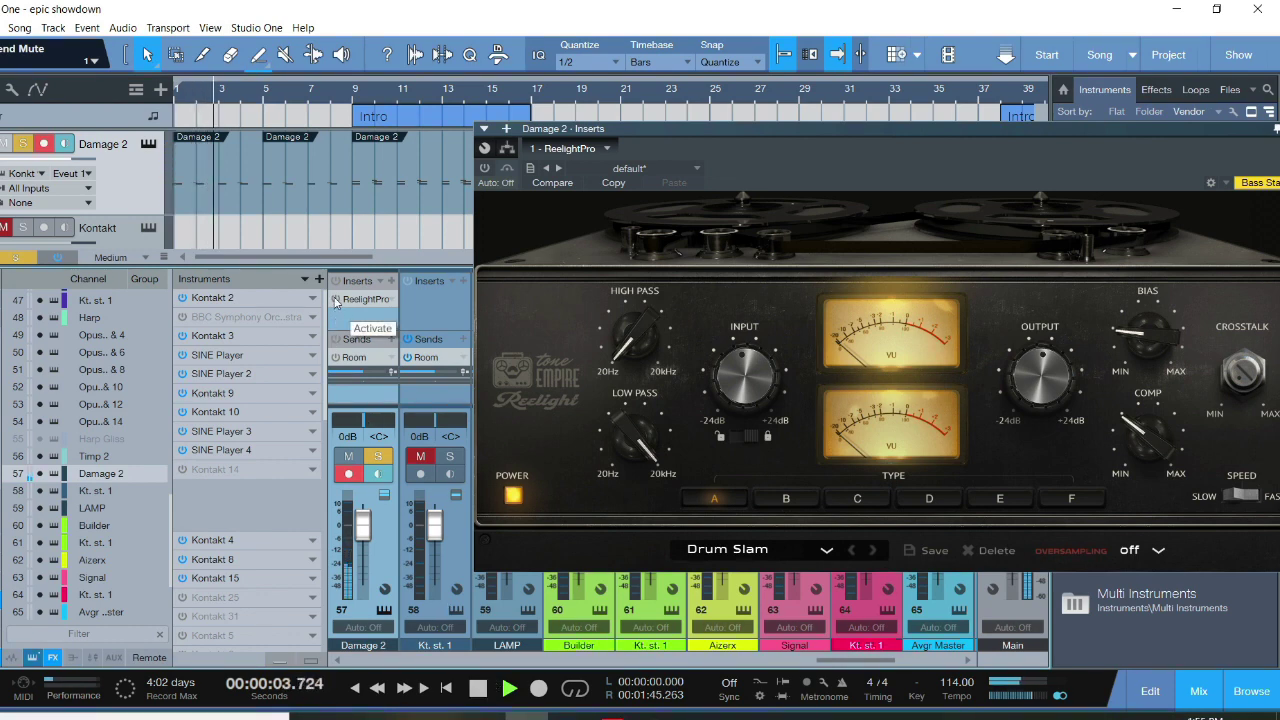
click(336, 300)
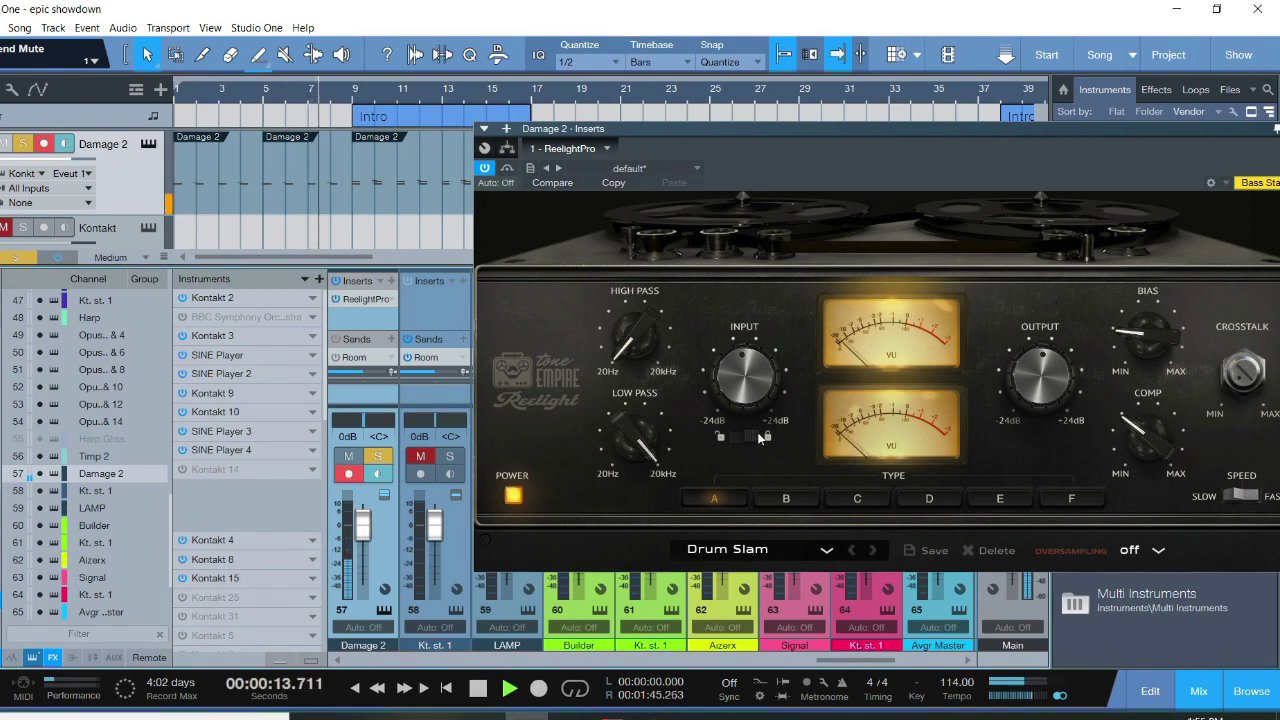
Audition tape types B, C, D and E on the drums, then stop playback.
click(785, 501)
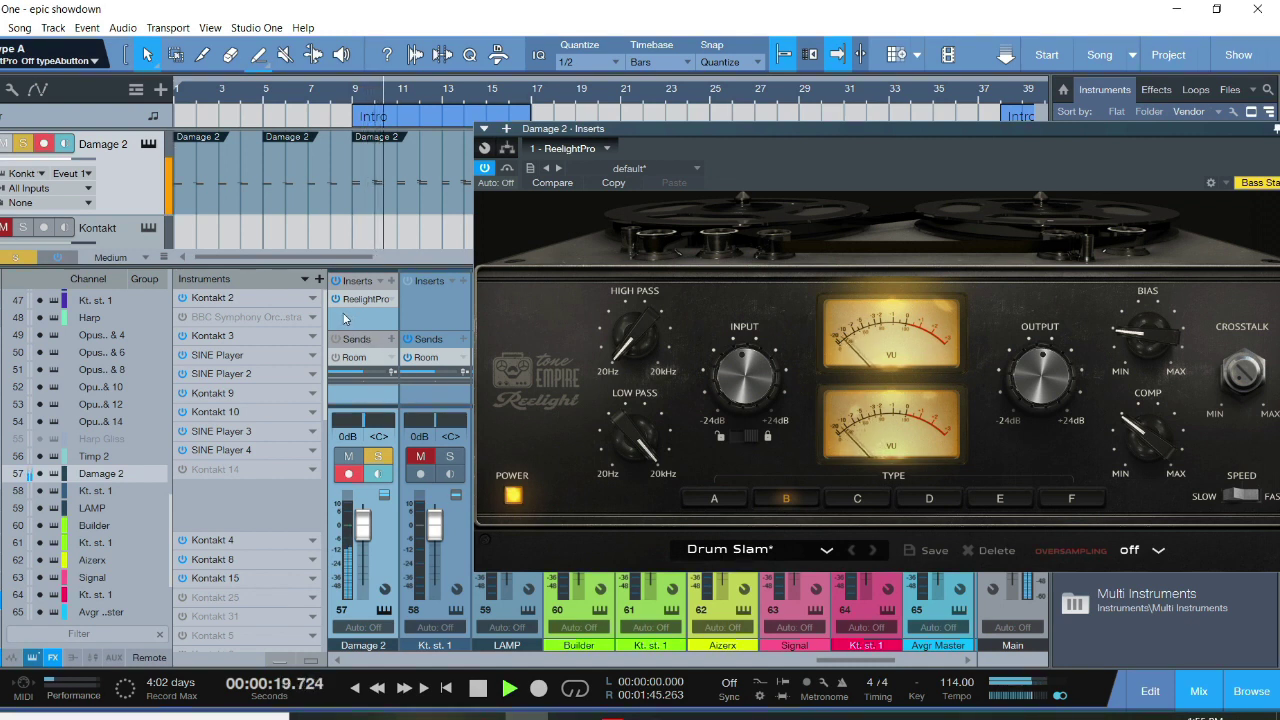
click(859, 499)
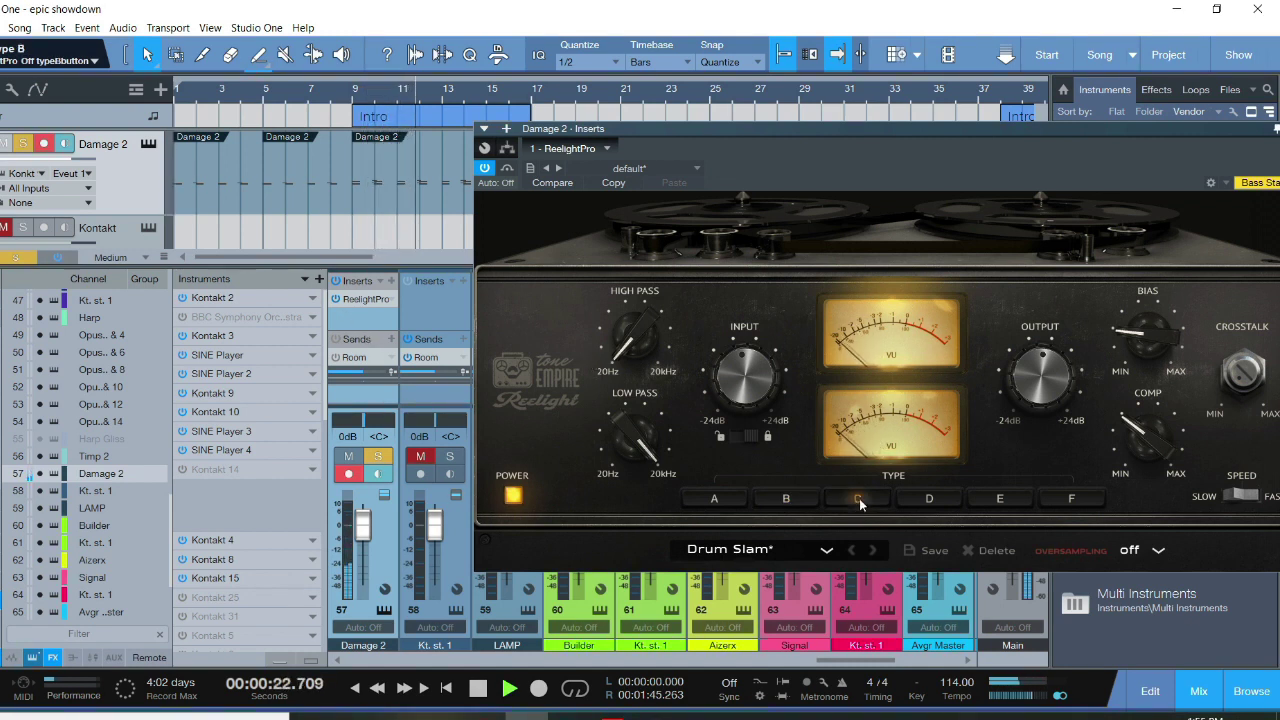
click(933, 499)
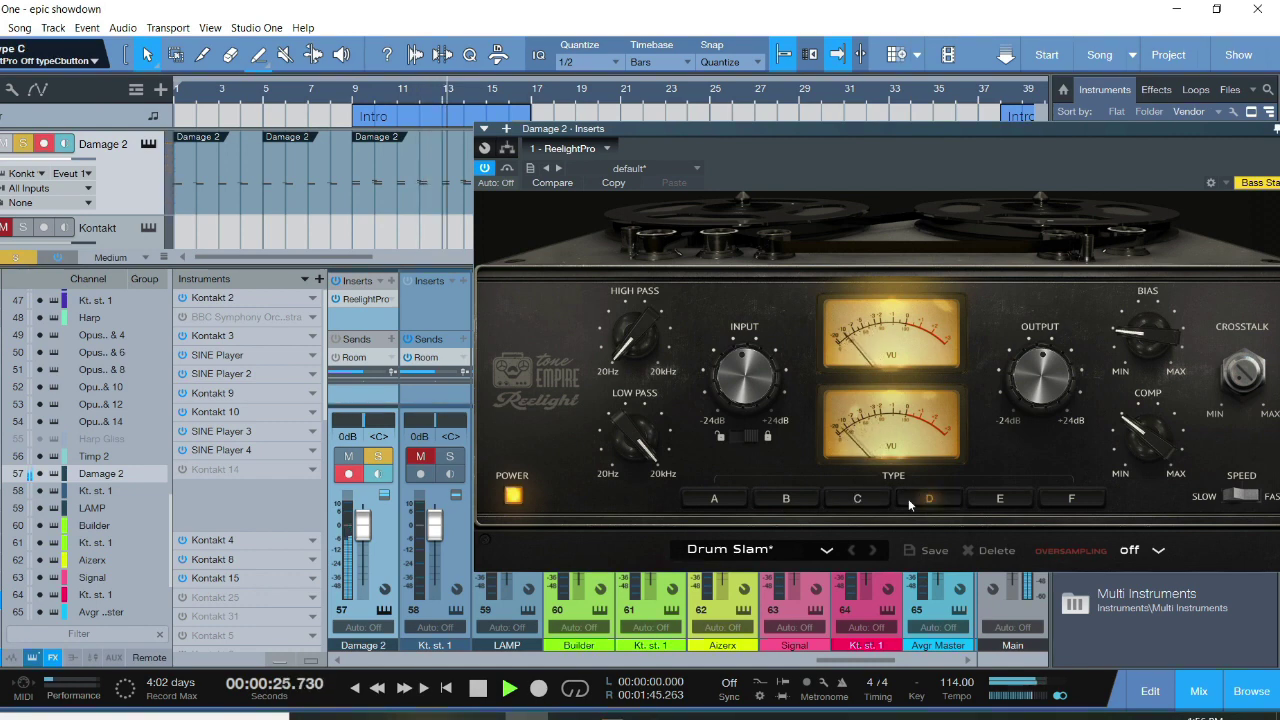
click(1003, 497)
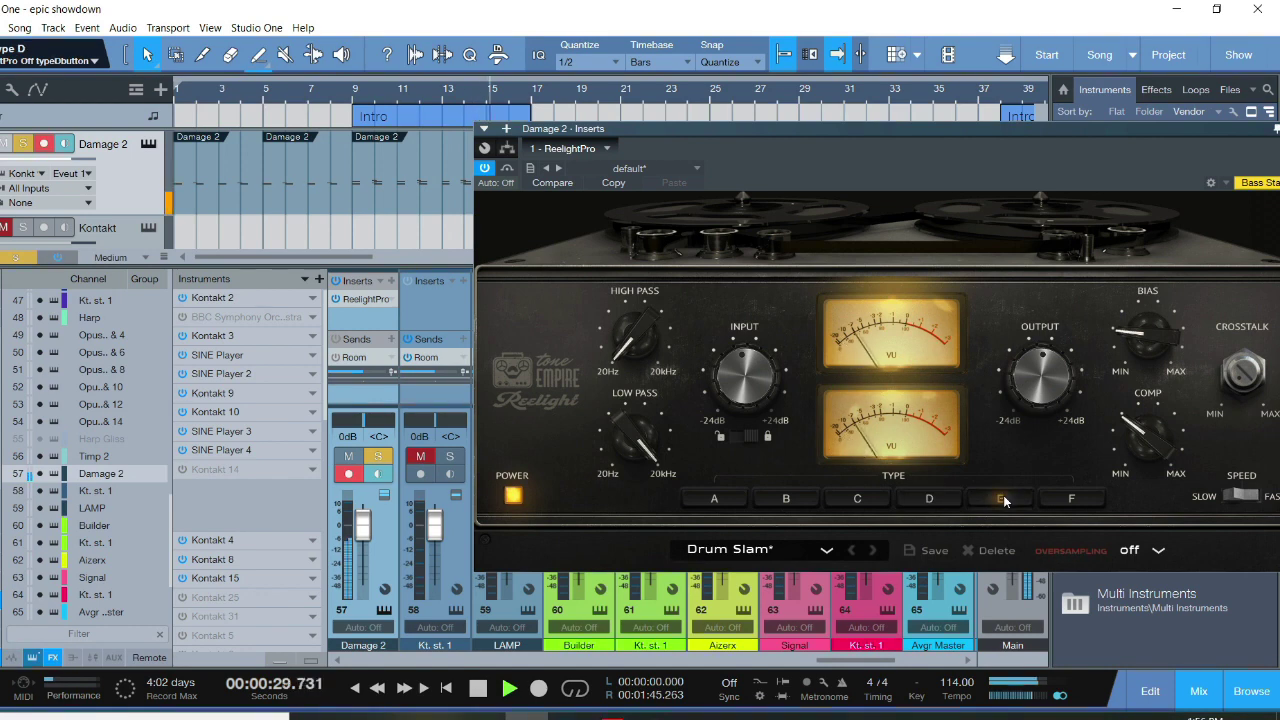
click(477, 690)
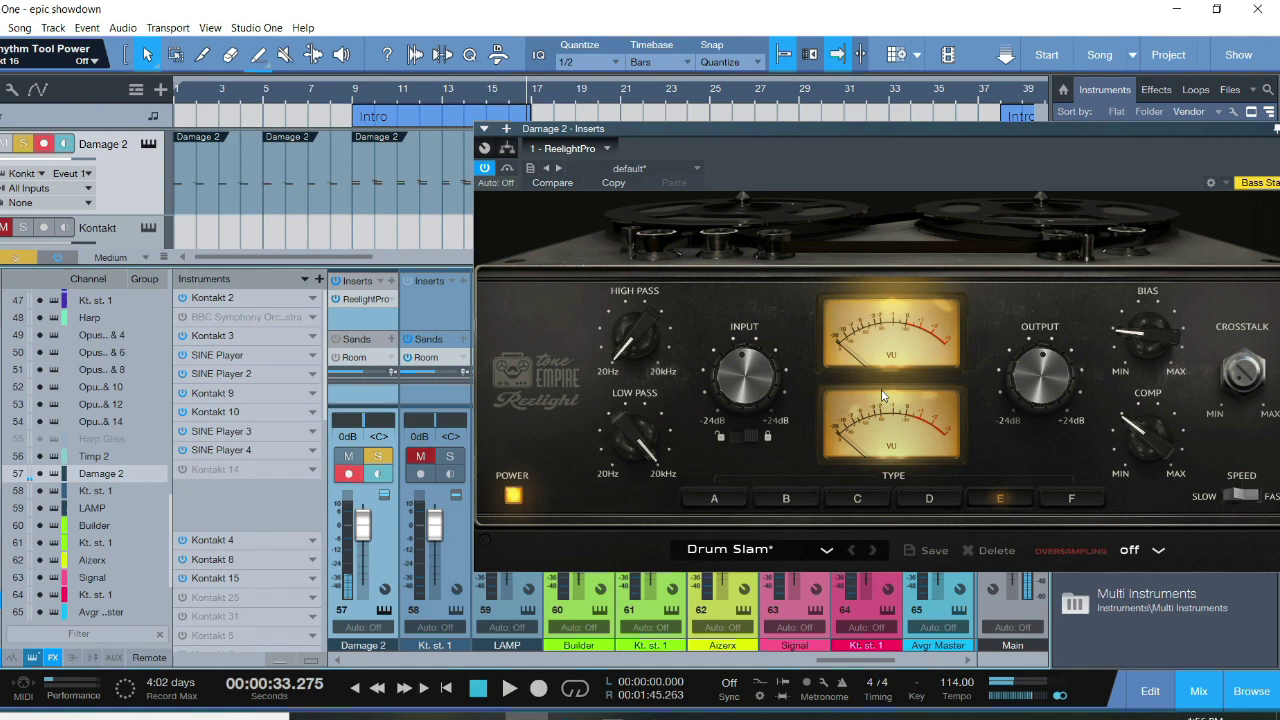
Play the Damage 2 drums from the beginning and toggle ReelightPro's tape speed.
drag(964, 142, 888, 138)
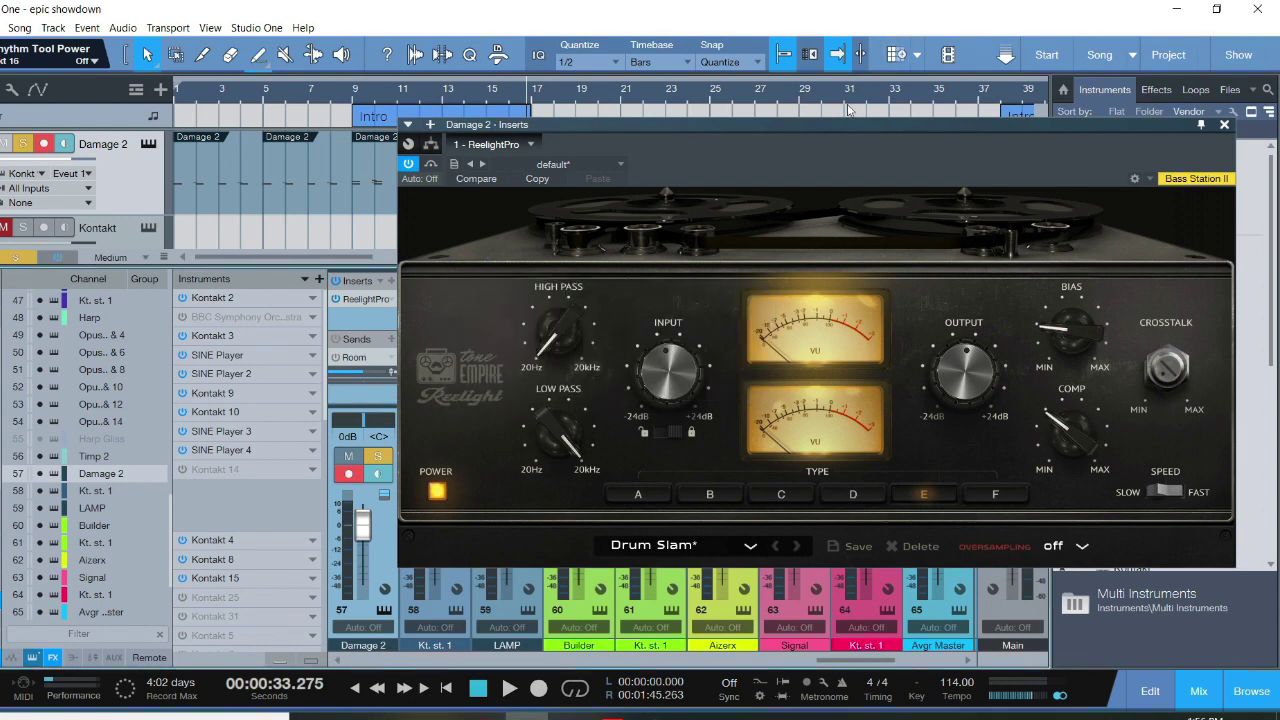
click(537, 663)
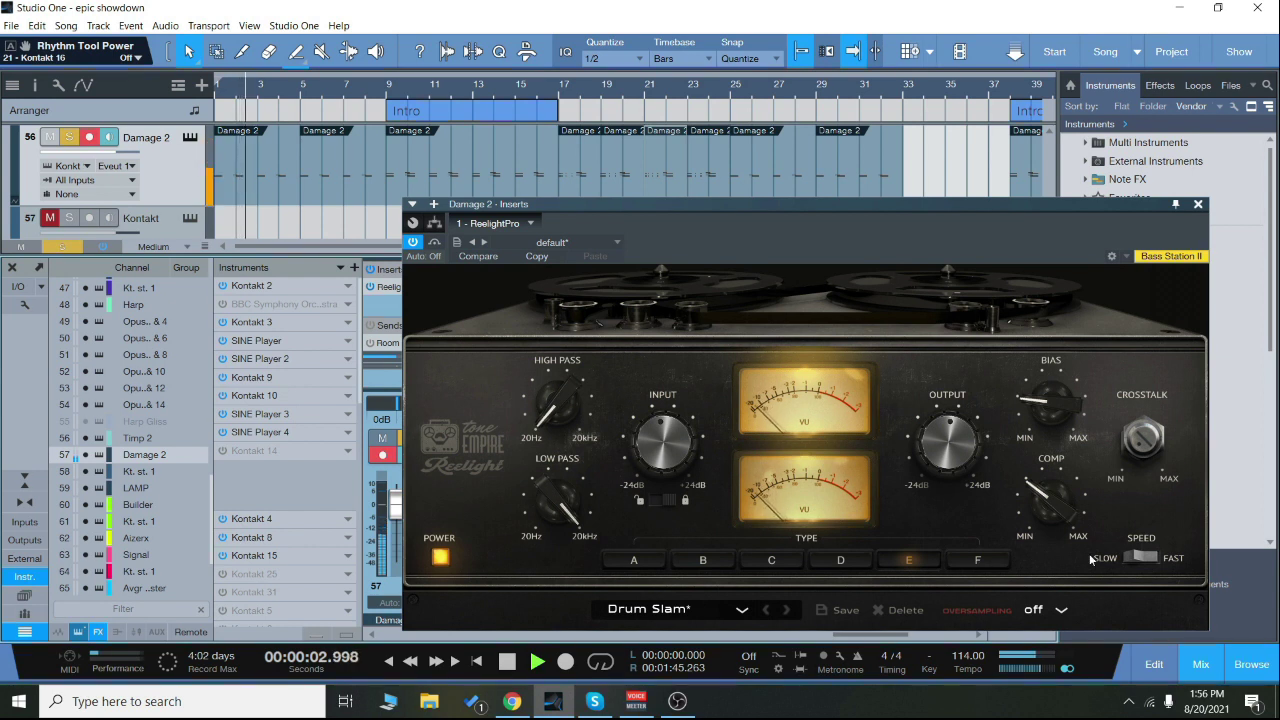
click(1132, 554)
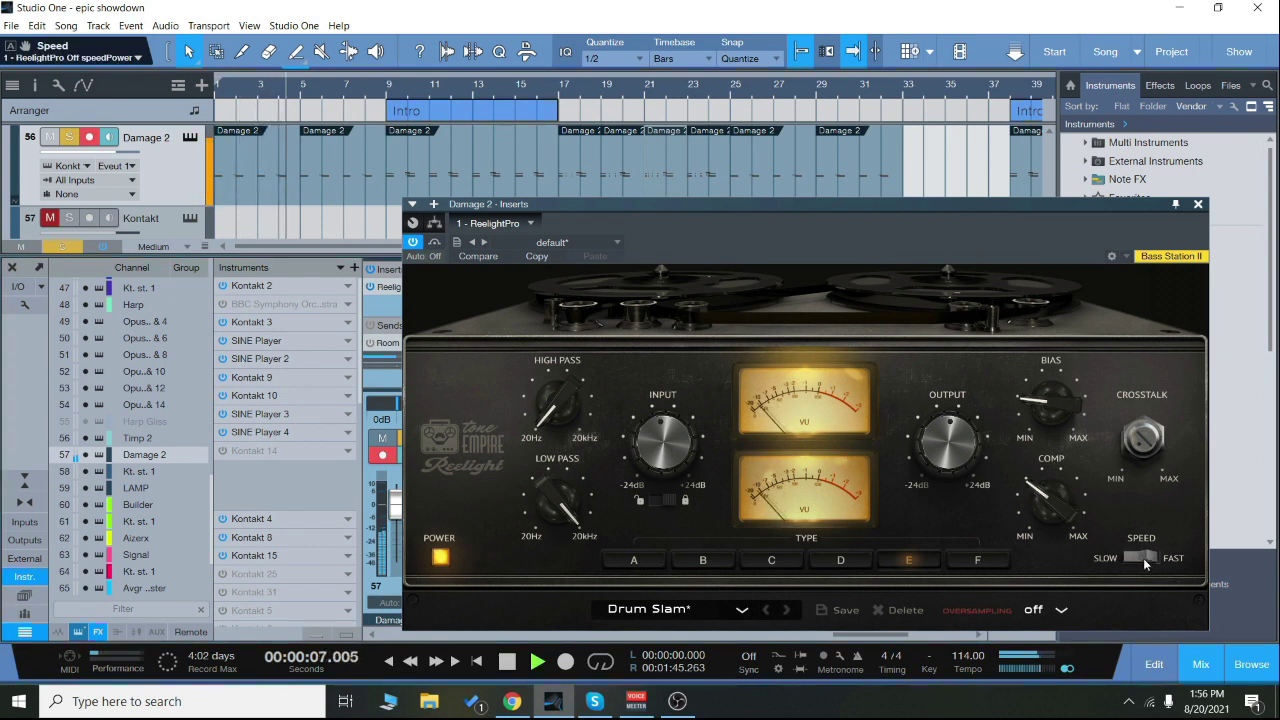
Switch the tape speed to FAST while playing, then stop playback.
click(1145, 557)
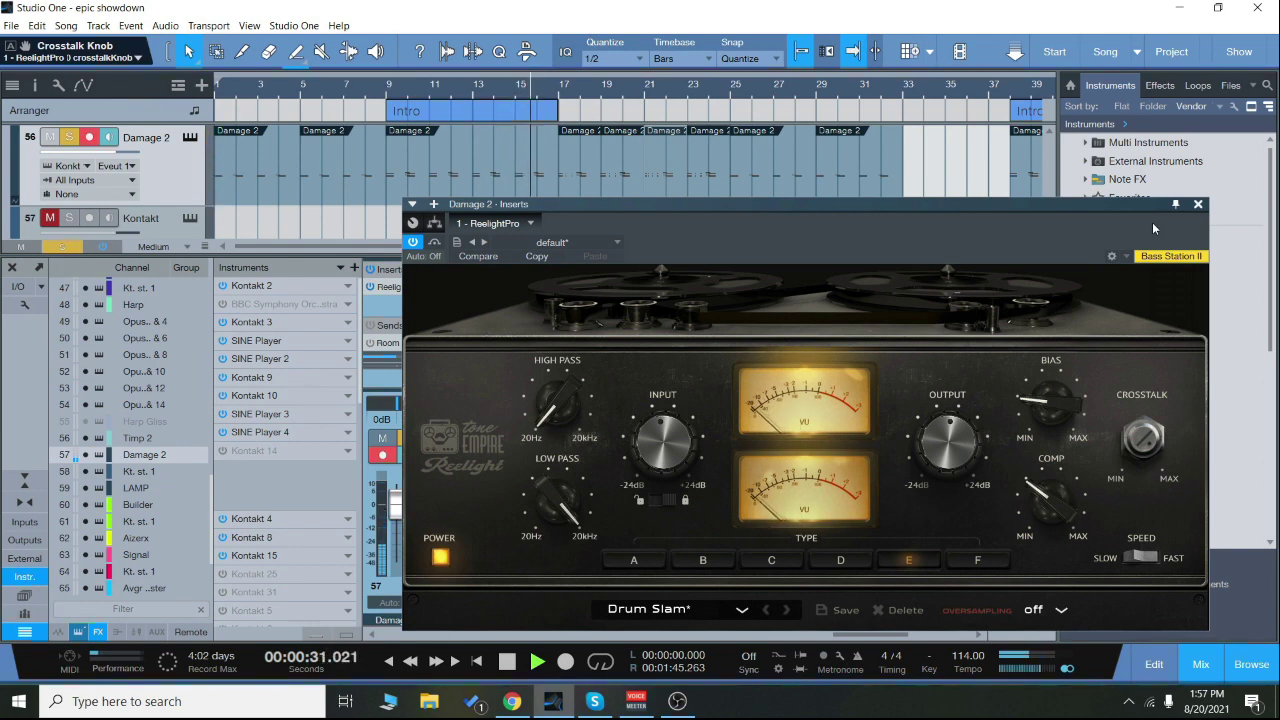
click(507, 659)
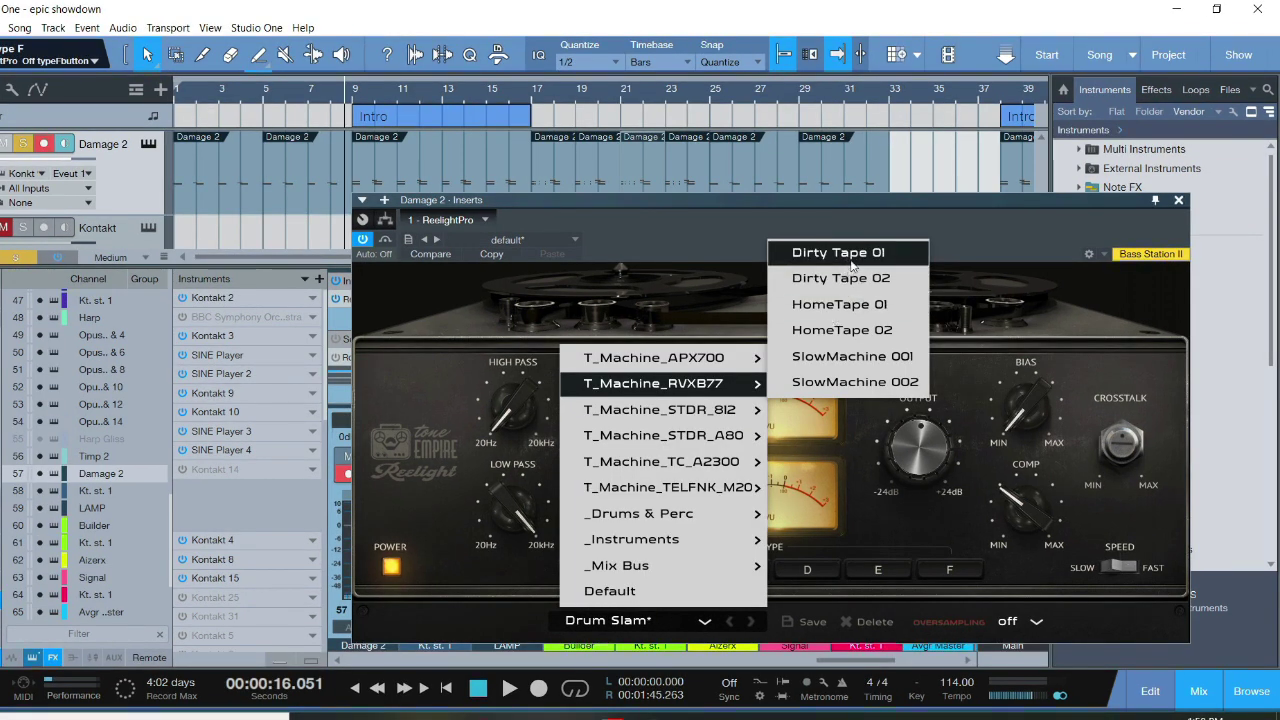
Load Dirty Tape 01, play the drums from the start, and lower tape compression from near maximum.
click(848, 256)
click(355, 689)
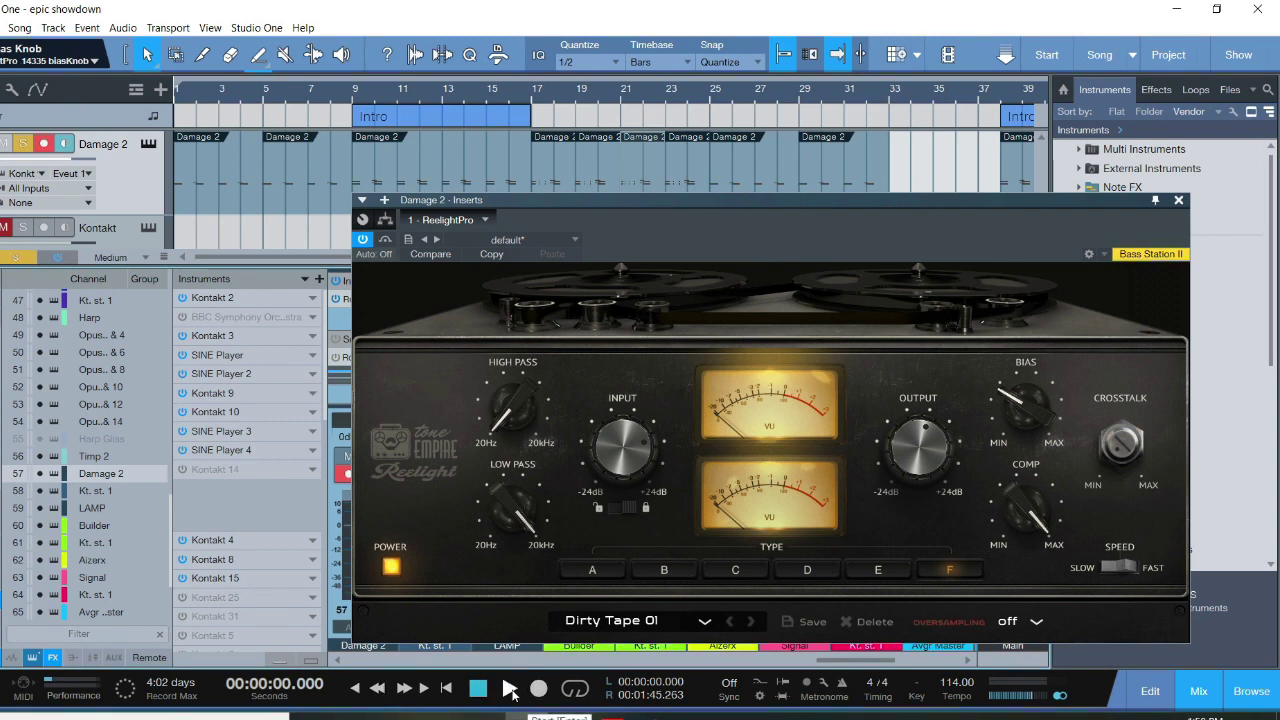
click(509, 689)
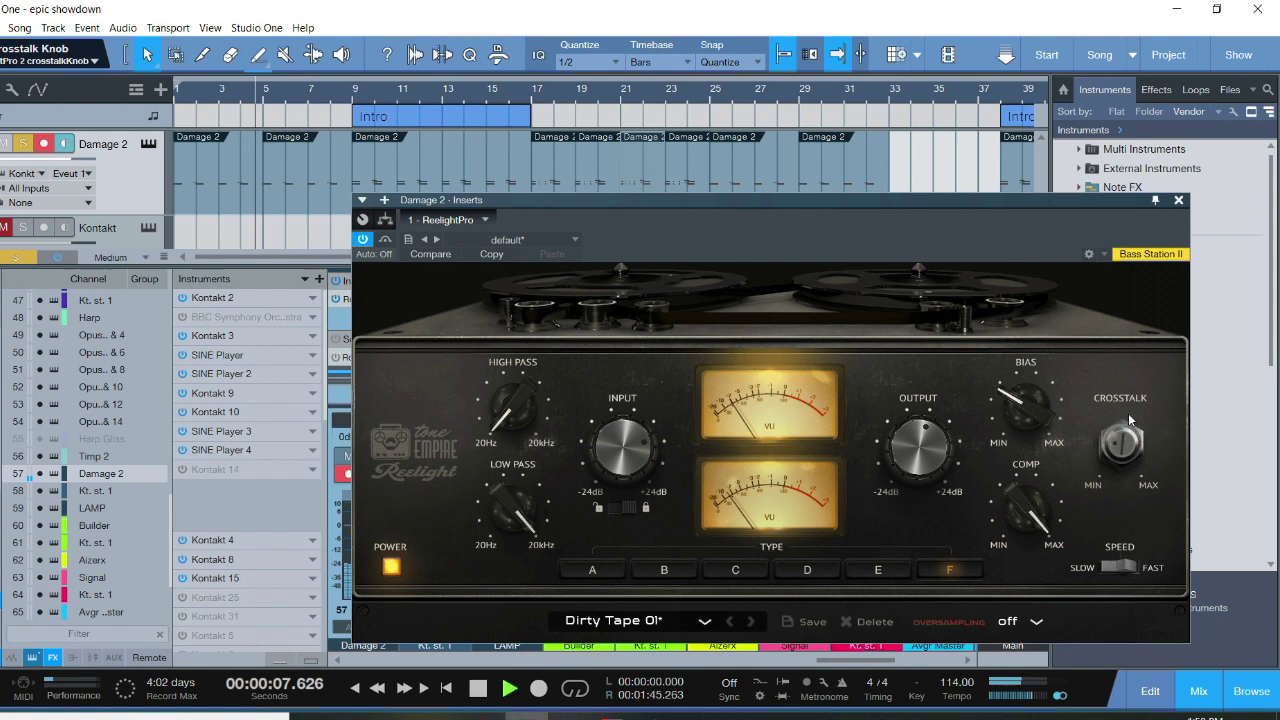
mouse_move(1025, 510)
mouse_down()
mouse_move(1029, 581)
mouse_move(1050, 631)
mouse_up()
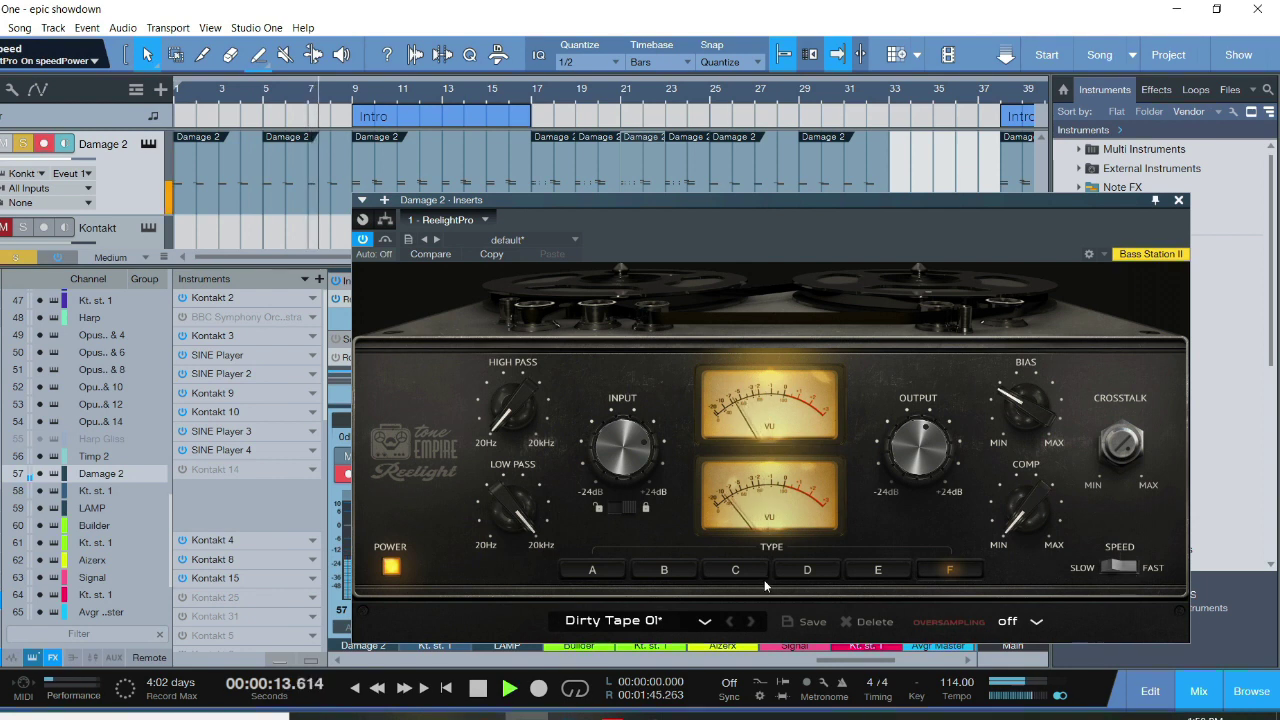
click(481, 692)
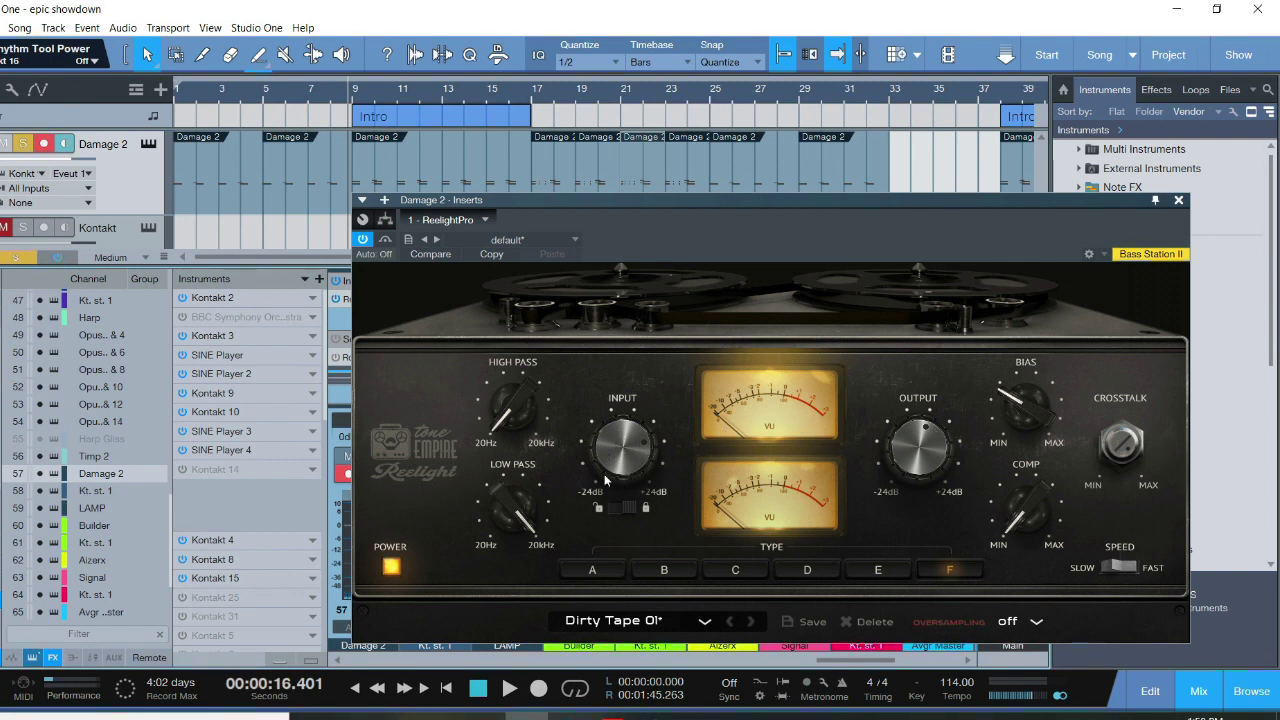
Sweep tape bias down, up and back down during playback, then set compression to maximum.
click(356, 690)
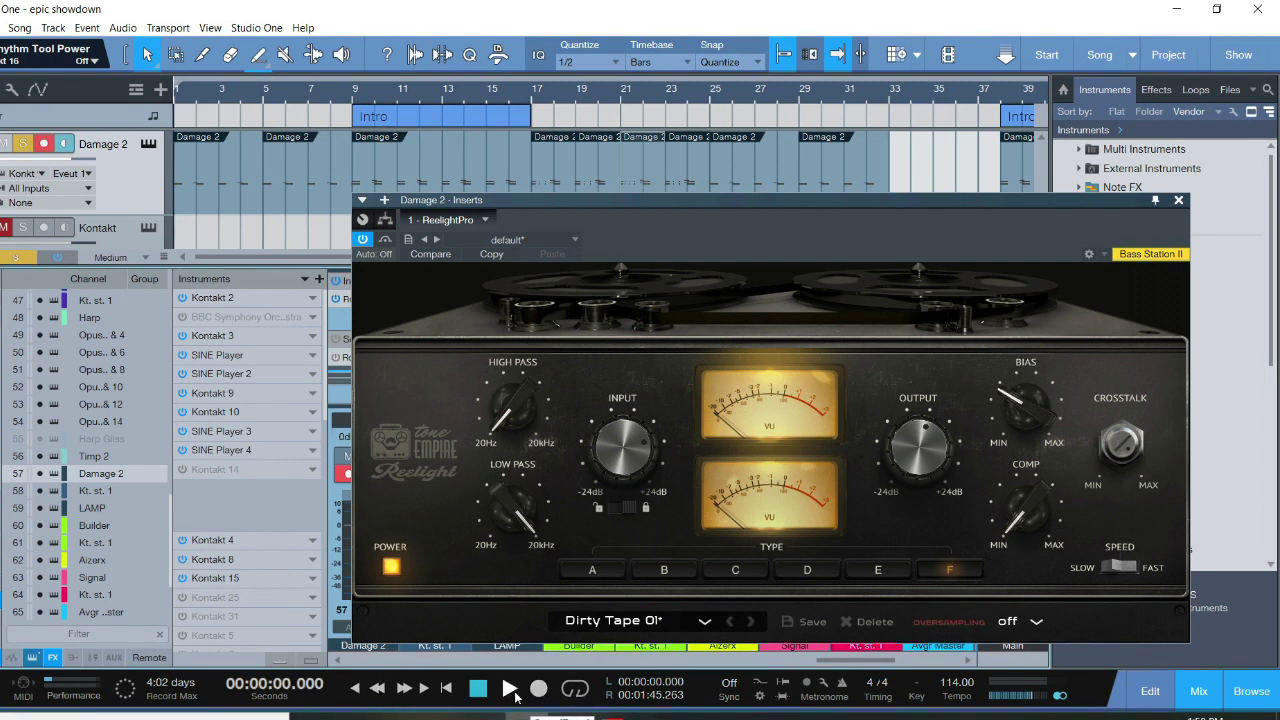
click(512, 691)
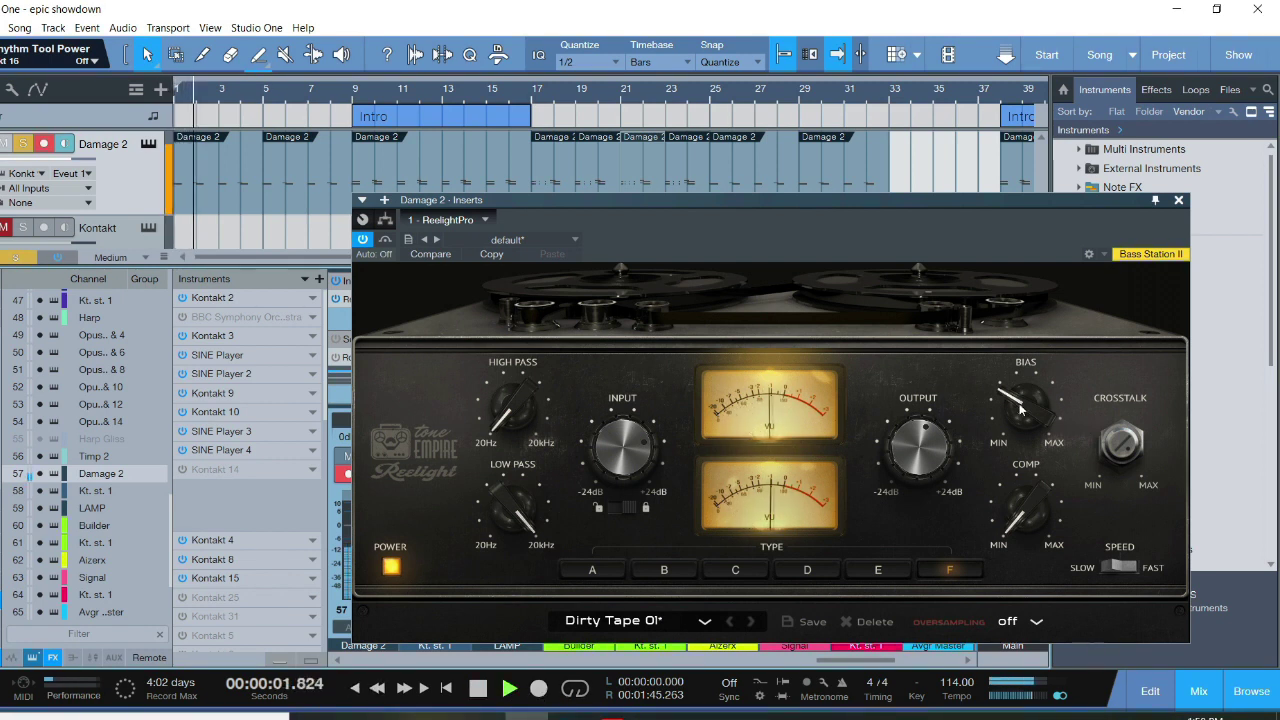
drag(1020, 405, 1063, 552)
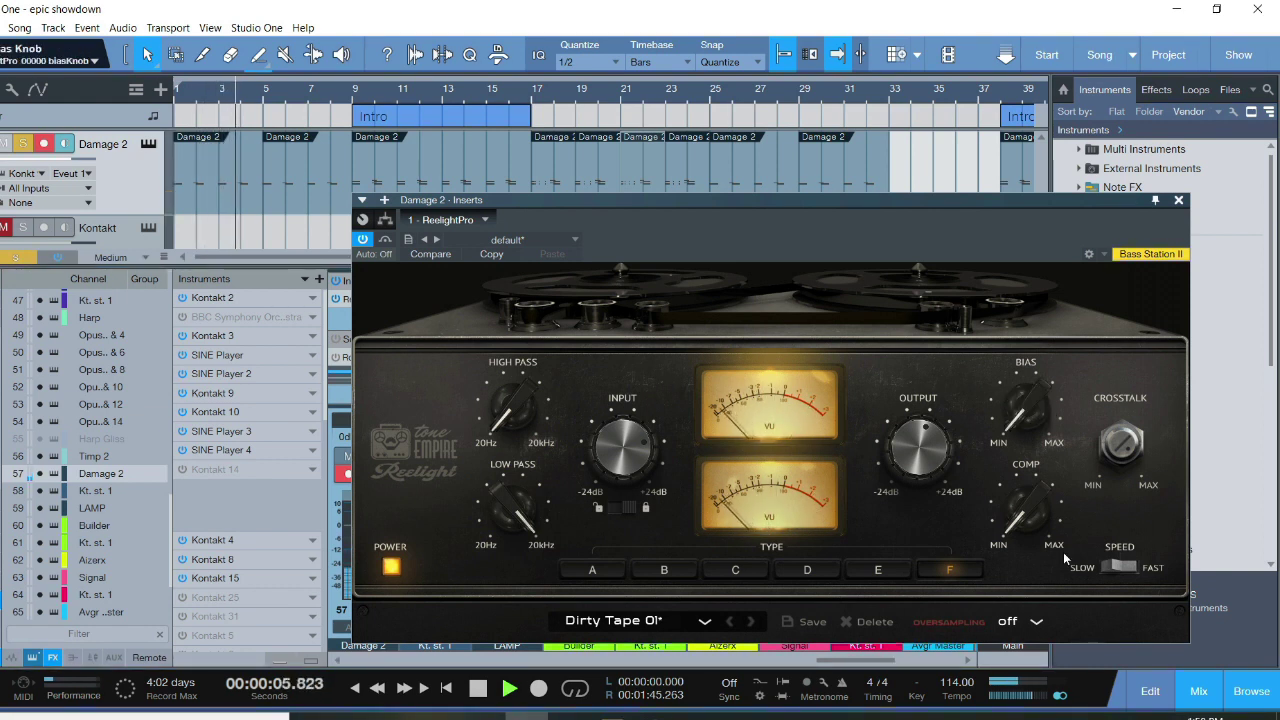
drag(1063, 552, 1043, 32)
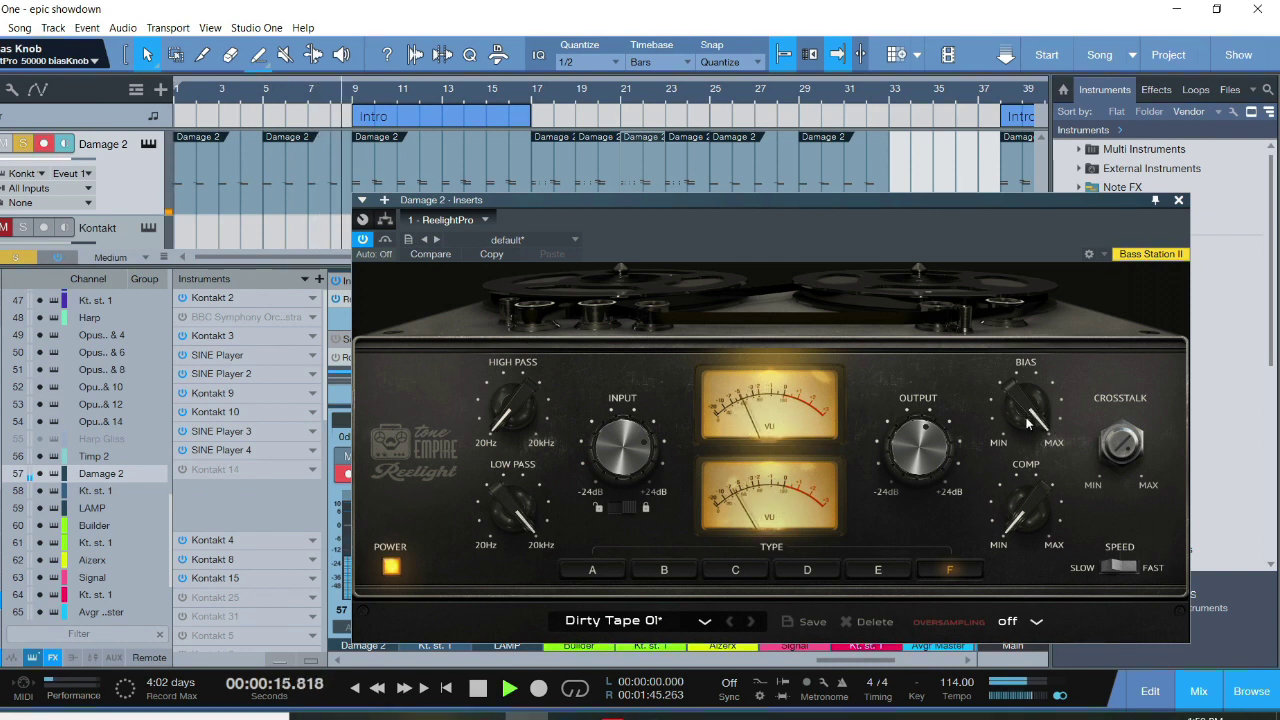
drag(1028, 424, 1028, 470)
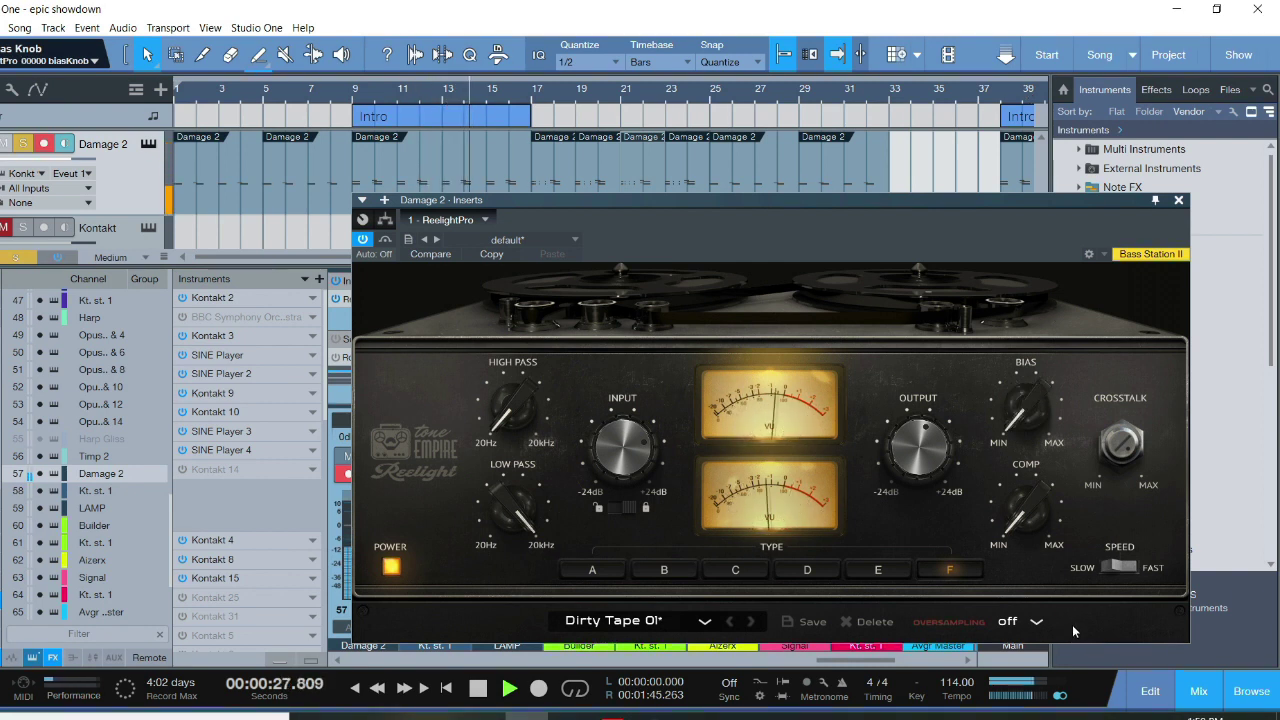
click(484, 692)
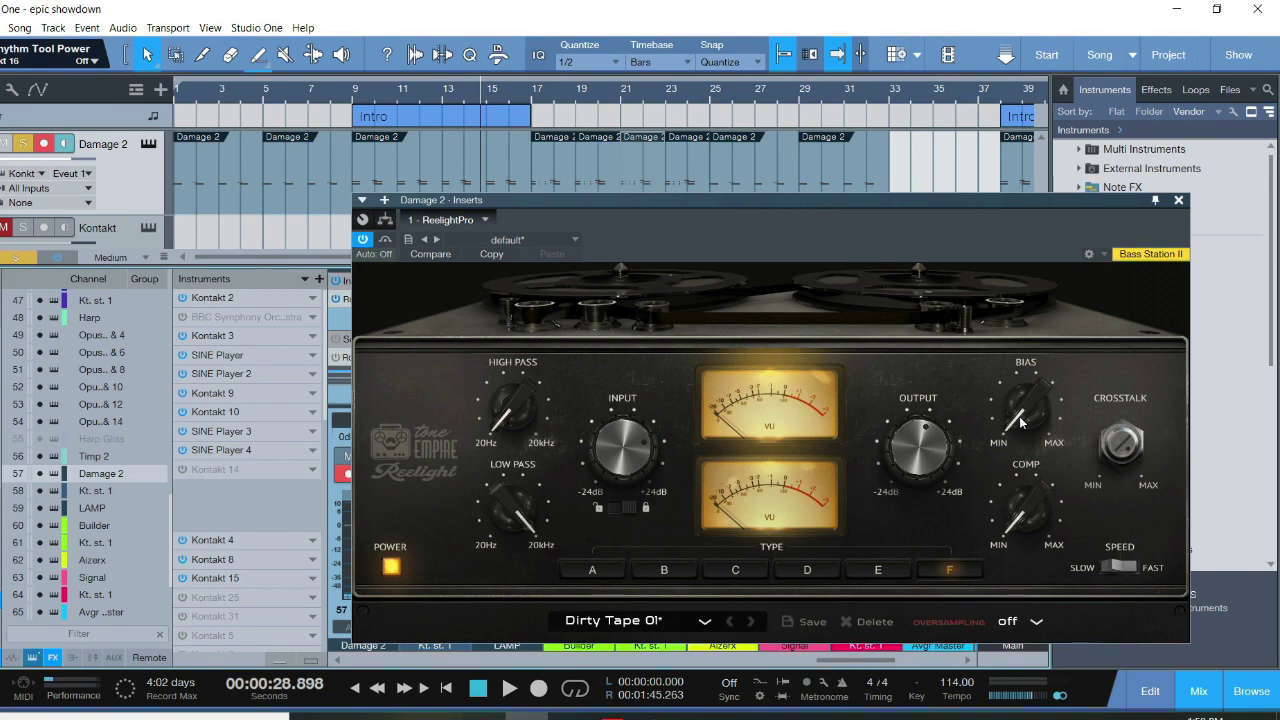
drag(1030, 500, 1042, 238)
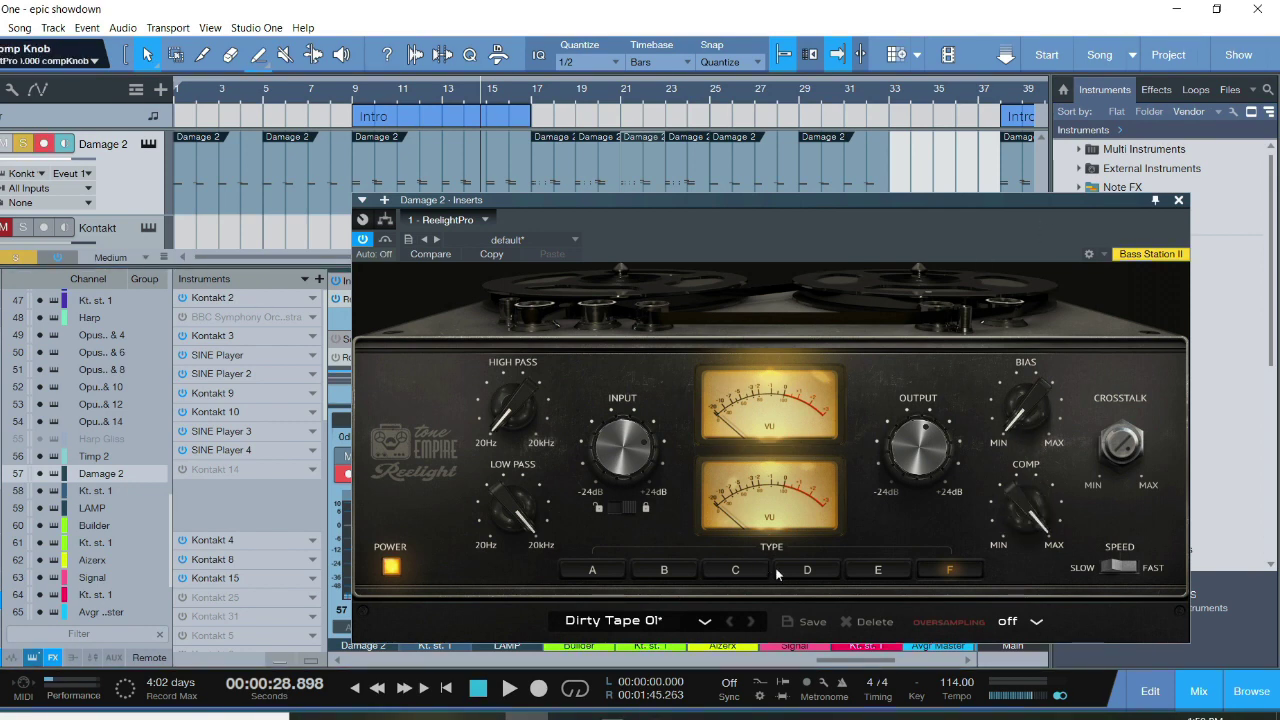
Close the Reelight Pro window and unsolo the Damage 2 drum track.
click(1179, 201)
scroll(540, 220, down, 3)
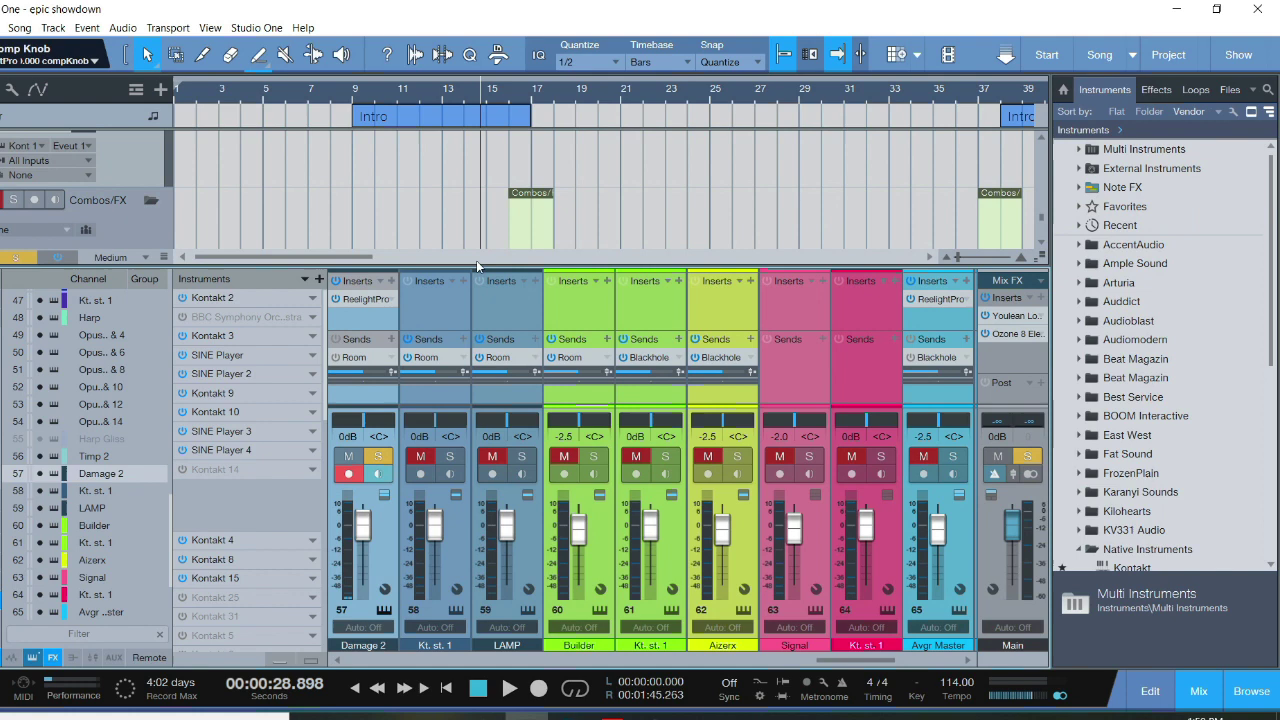
drag(316, 258, 343, 268)
scroll(400, 230, left, 2)
scroll(474, 215, down, 2)
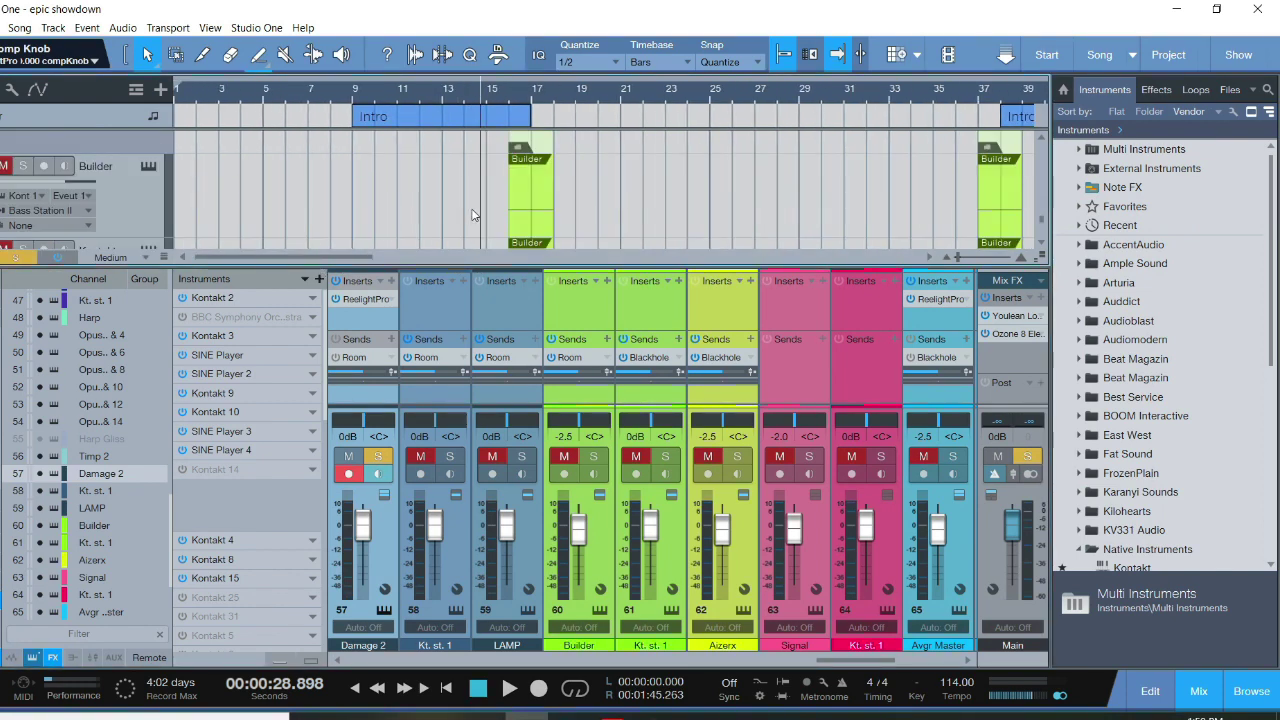
scroll(478, 207, down, 1)
scroll(477, 208, down, 1)
scroll(476, 208, down, 1)
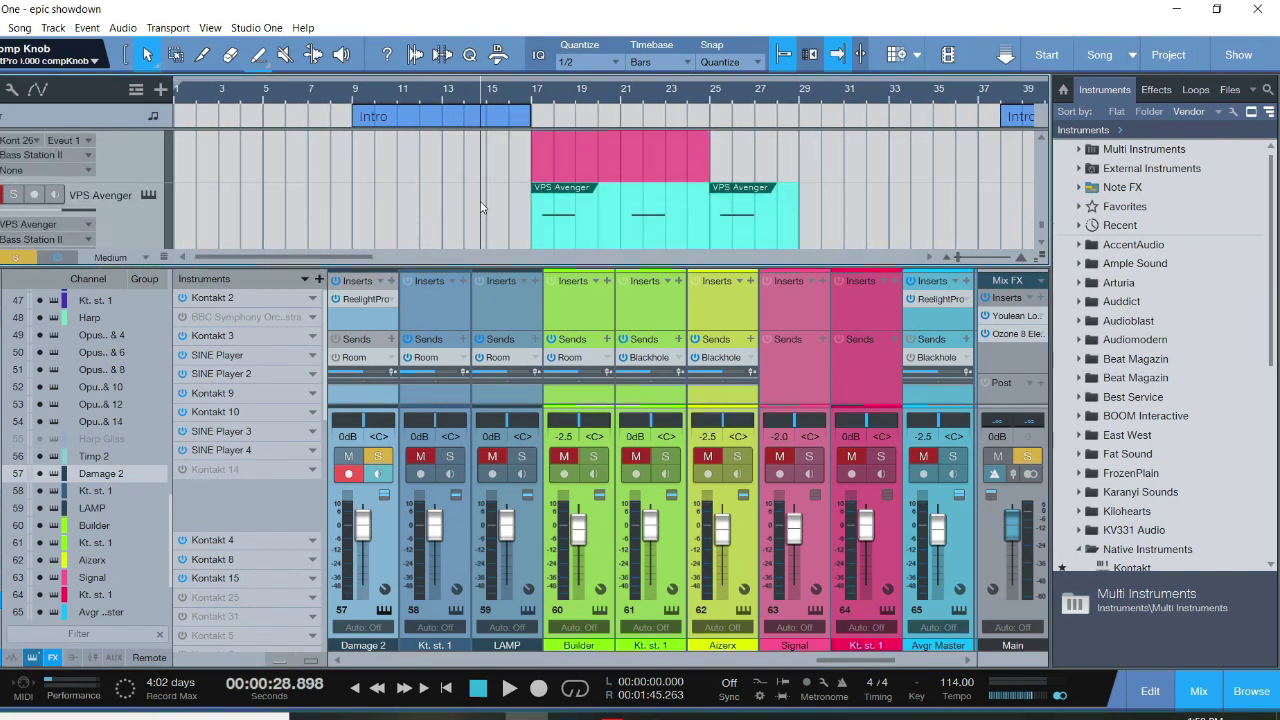
scroll(475, 209, down, 2)
click(16, 259)
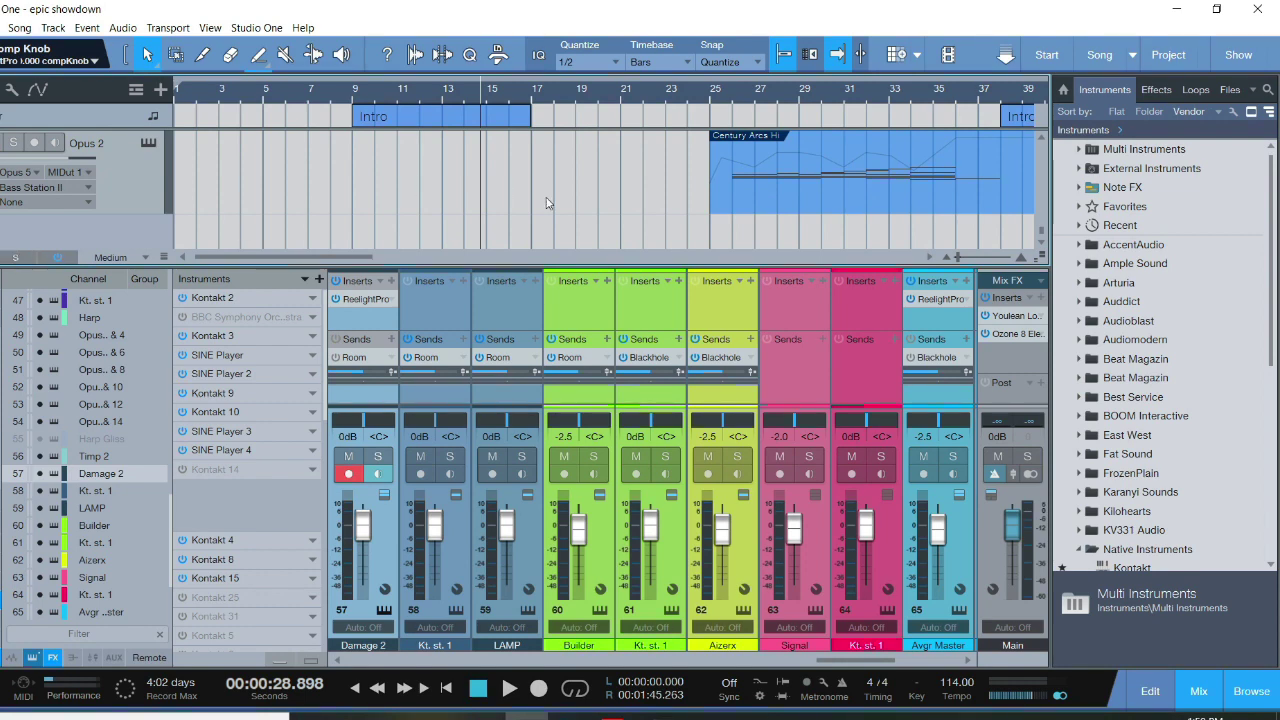
Select the Avgr Master synth channel and play from bar 17.
scroll(560, 210, down, 1)
scroll(590, 223, down, 1)
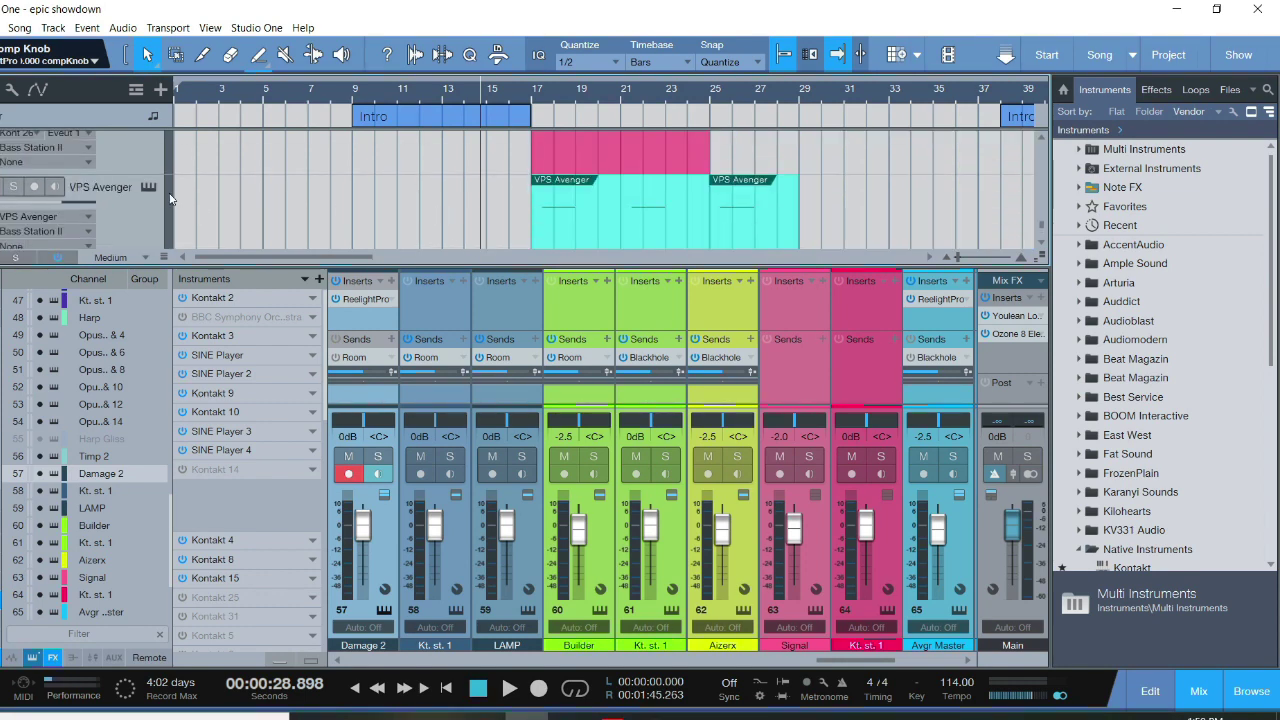
click(132, 219)
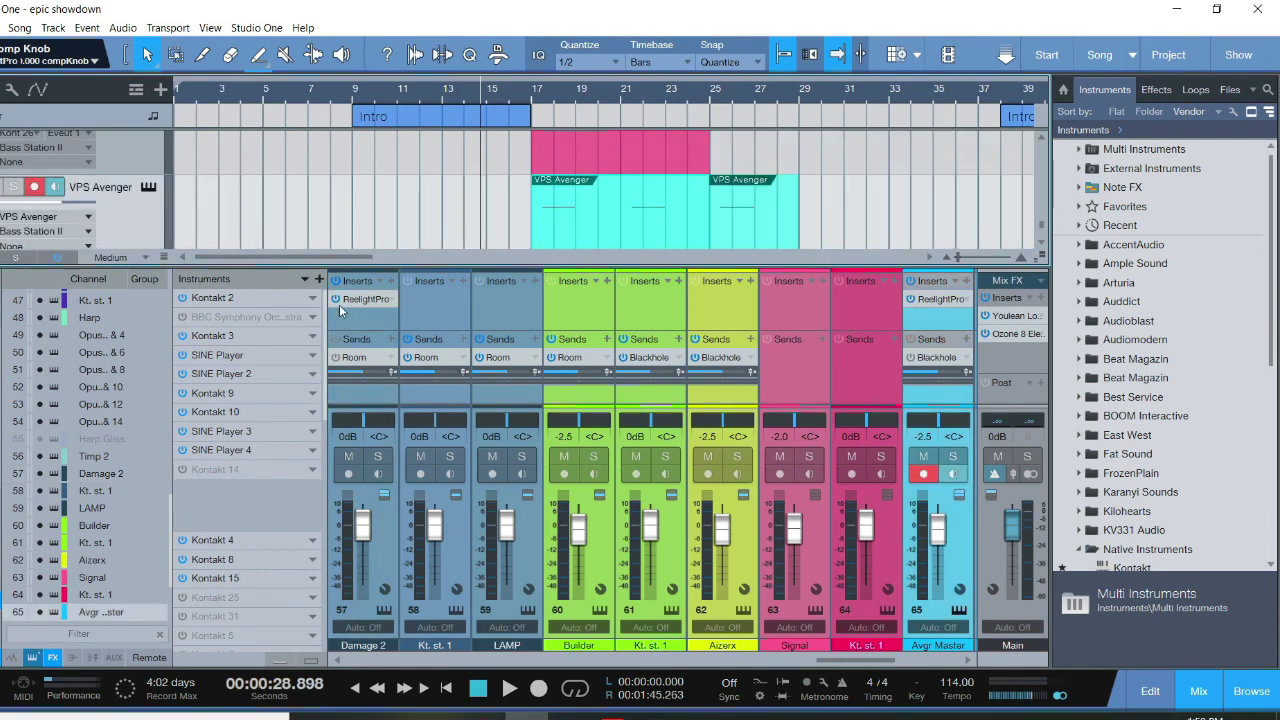
scroll(450, 180, right, 1)
click(510, 97)
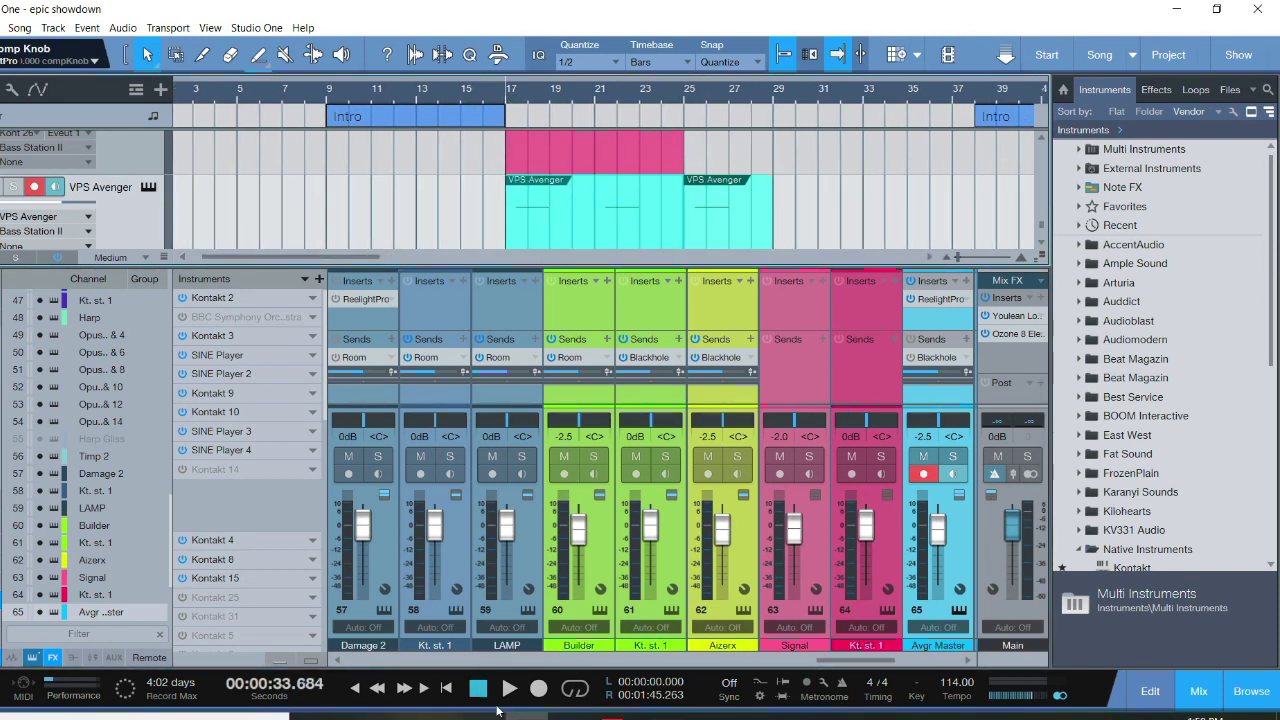
click(507, 690)
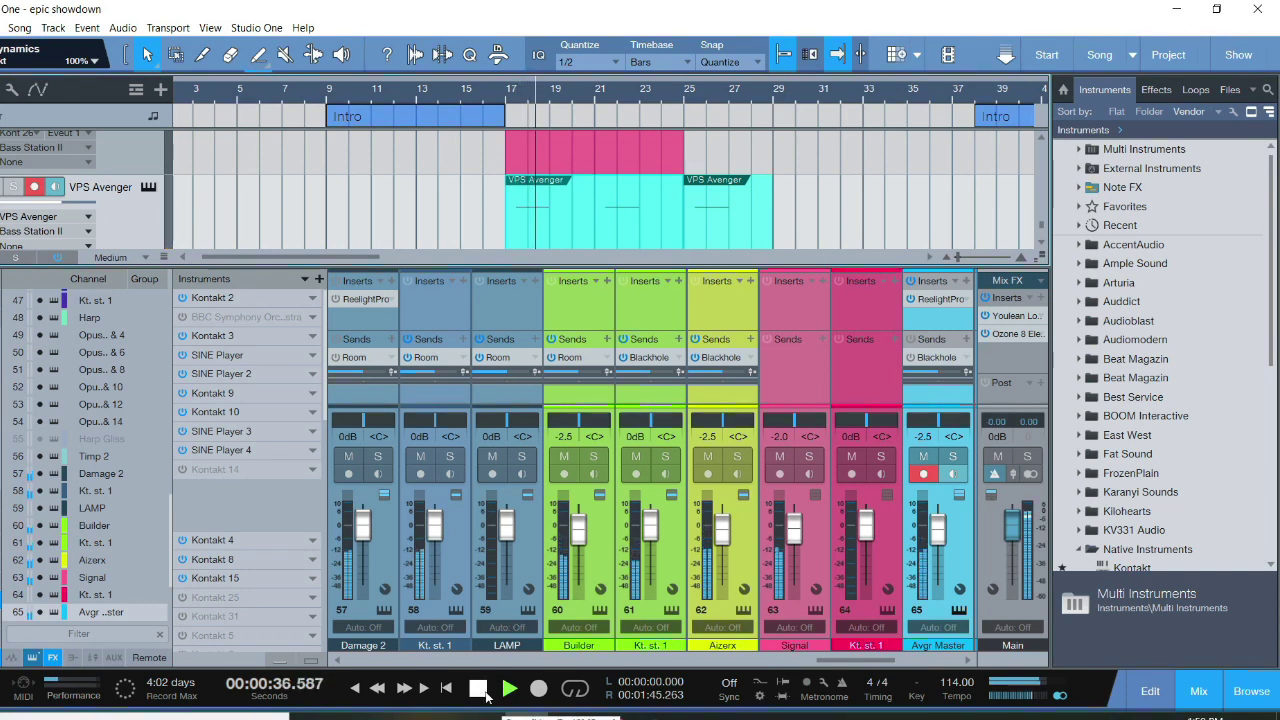
Open Reelight Pro on the Avgr Master bus, stop playback, and position its window.
click(940, 298)
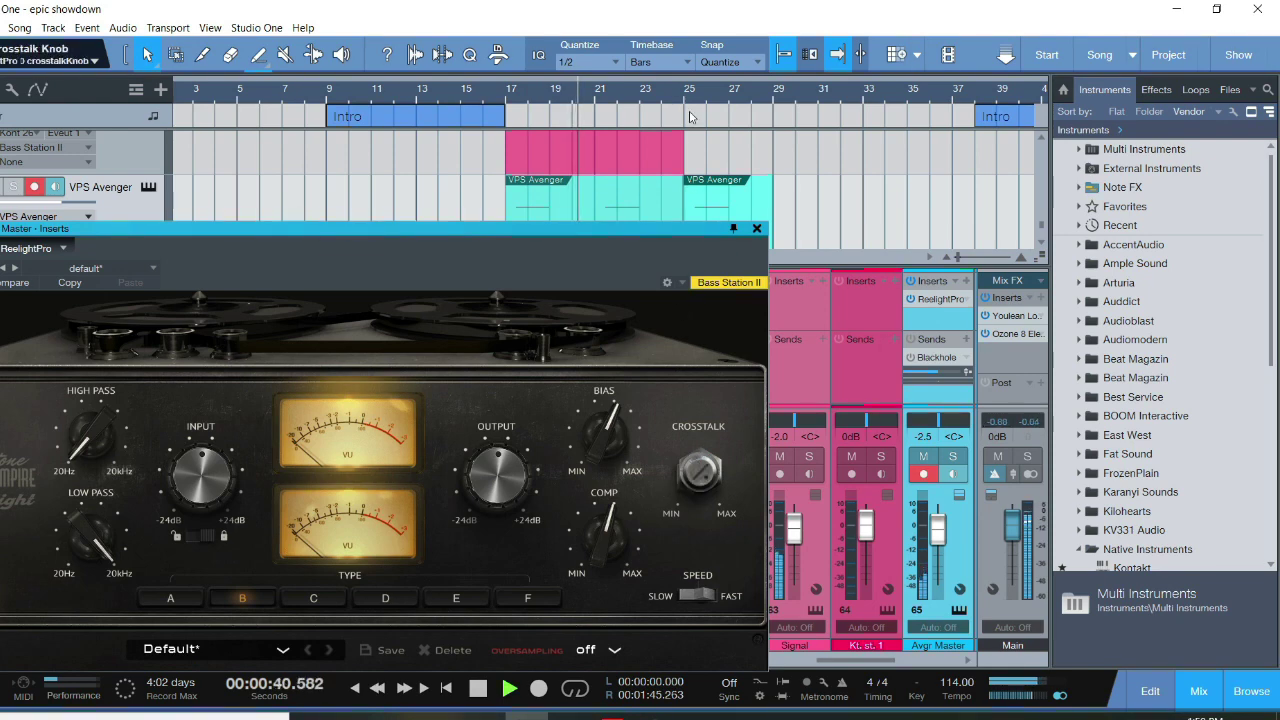
drag(606, 235, 710, 224)
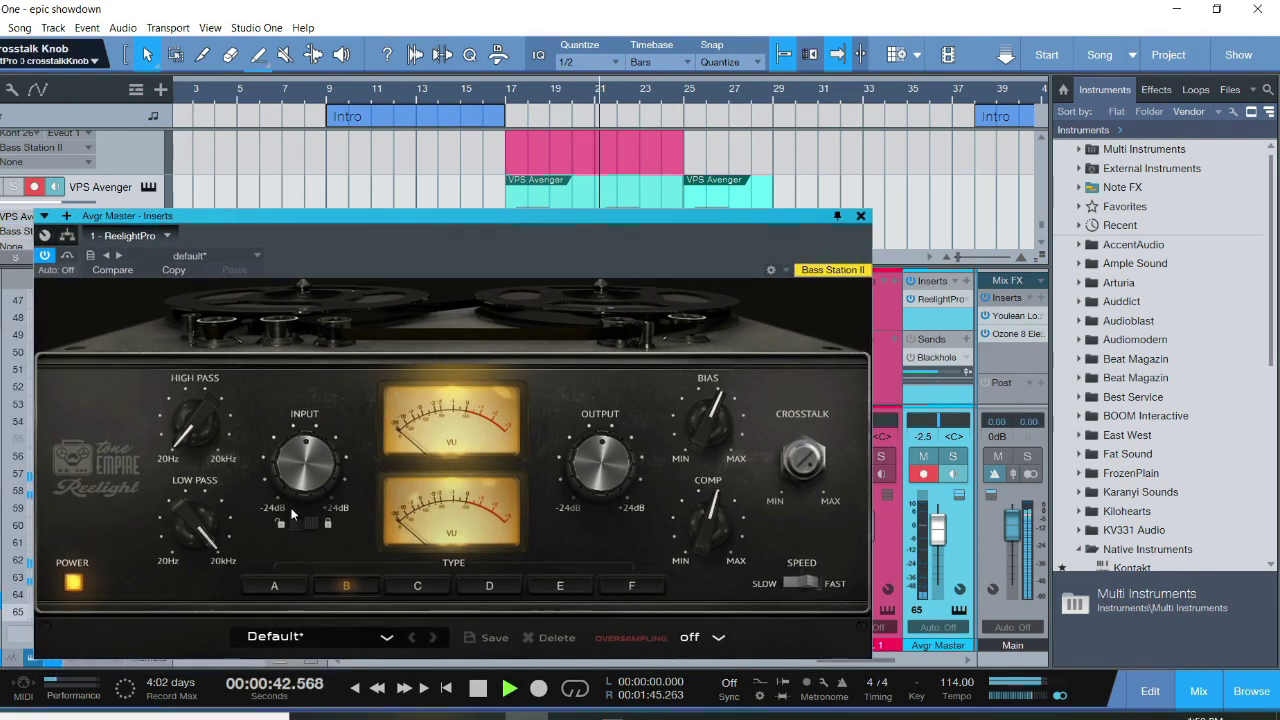
click(478, 690)
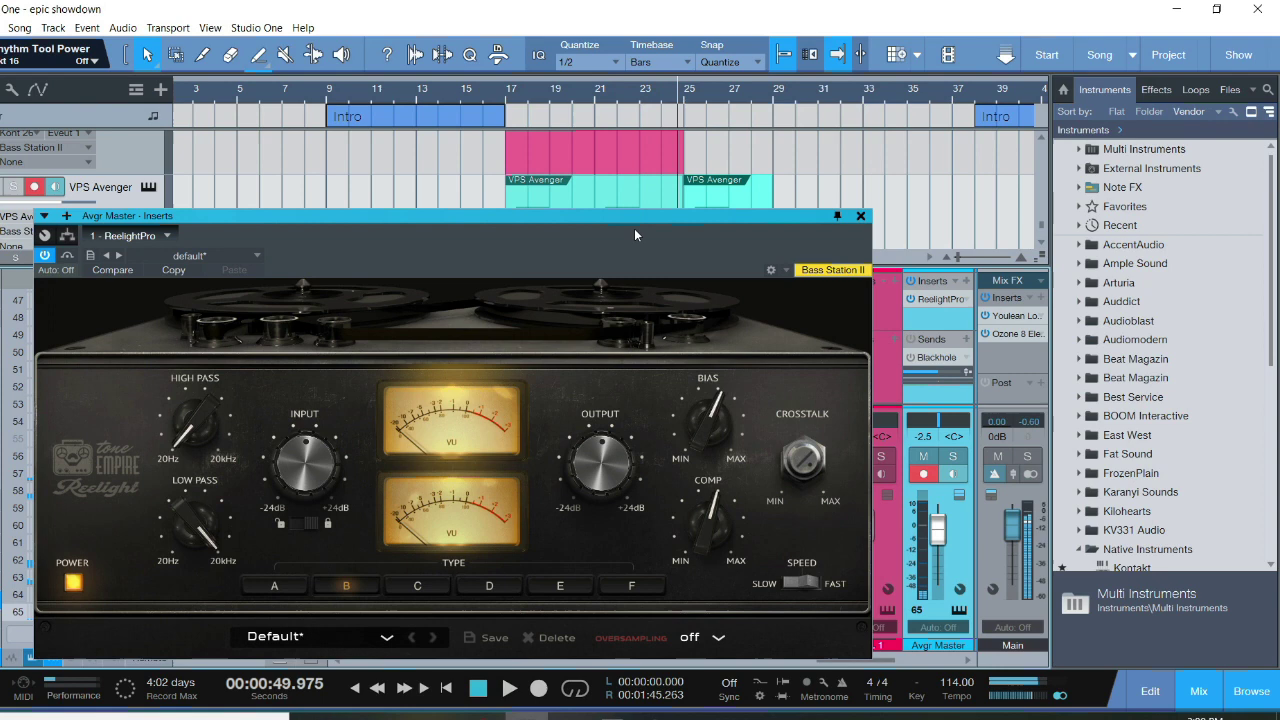
mouse_move(634, 235)
mouse_down()
mouse_move(922, 215)
mouse_move(897, 252)
mouse_up()
Adjust Reelight Pro's Crosstalk amount, then resume playback of the synth.
drag(1059, 489, 1059, 478)
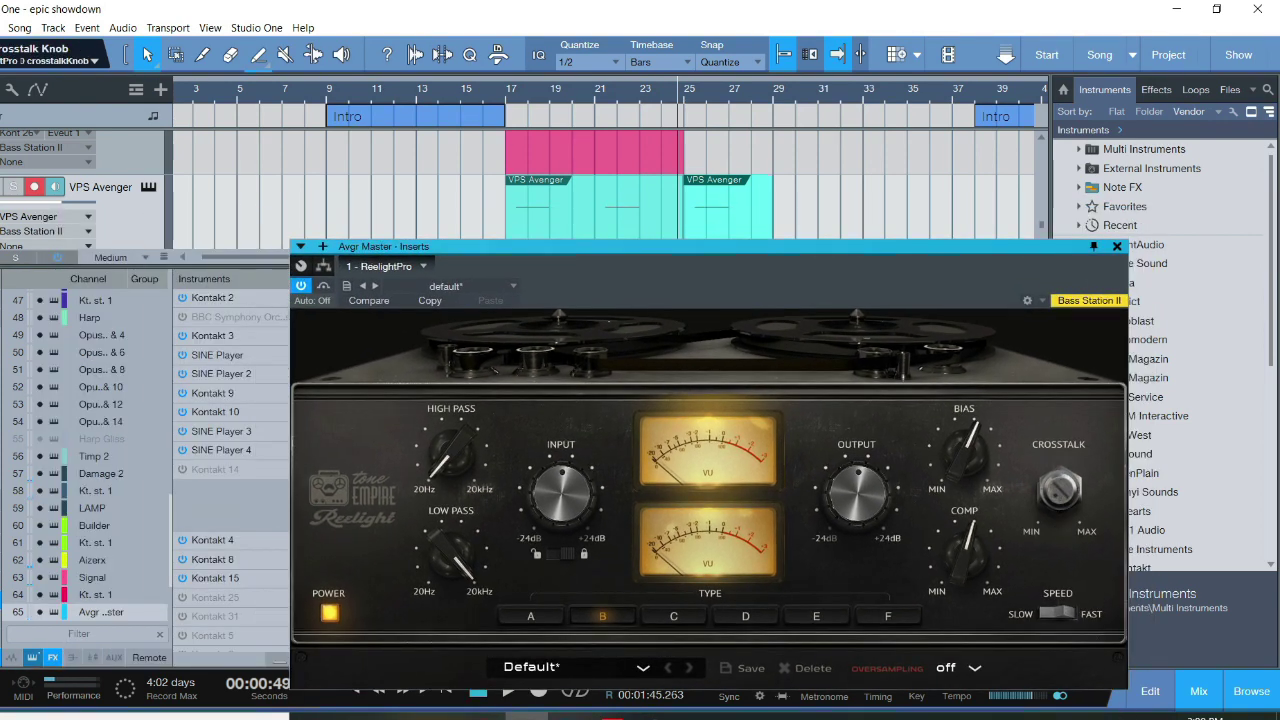
drag(700, 246, 746, 254)
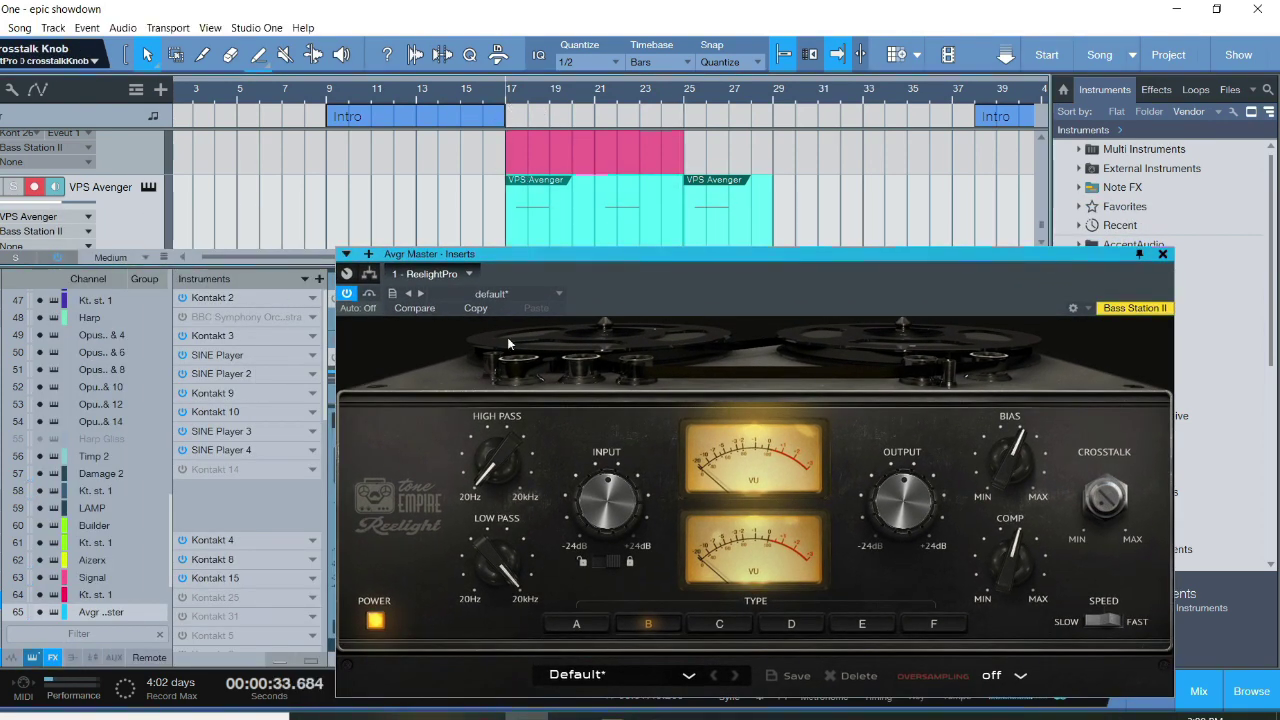
mouse_move(600, 270)
mouse_down()
mouse_move(663, 250)
mouse_move(659, 289)
mouse_move(633, 228)
mouse_move(653, 232)
mouse_up()
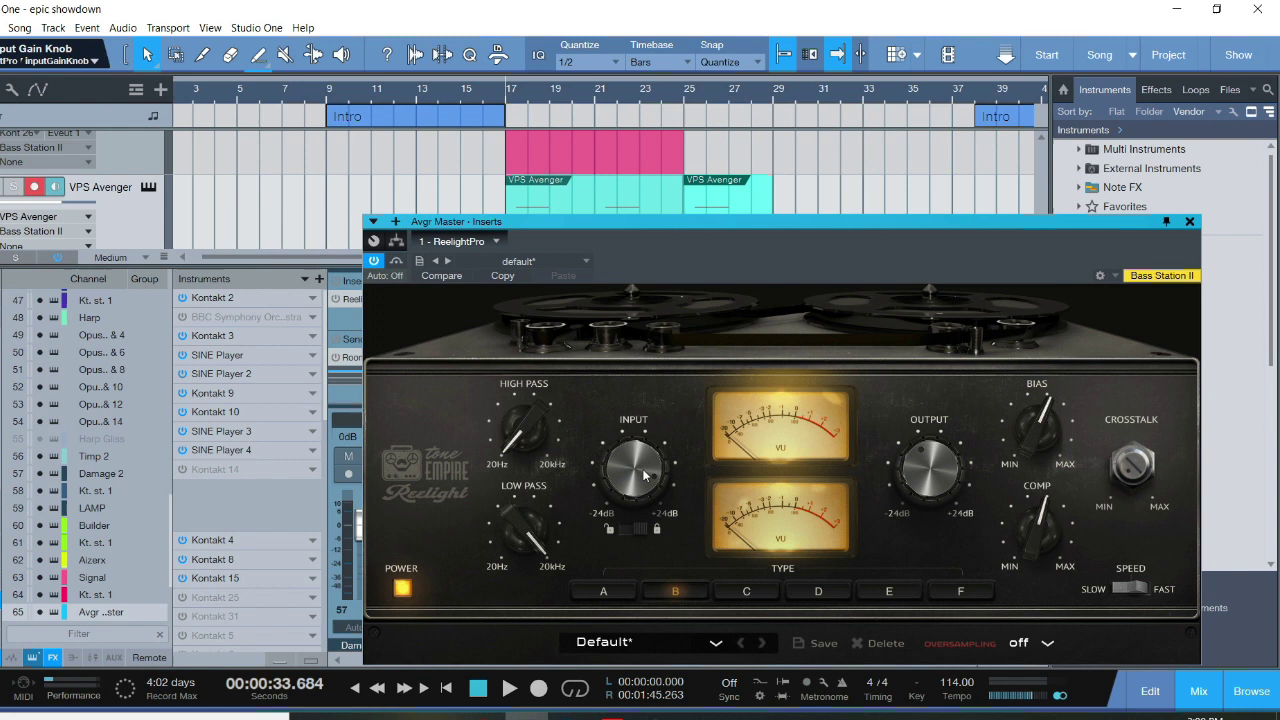
drag(783, 232, 782, 238)
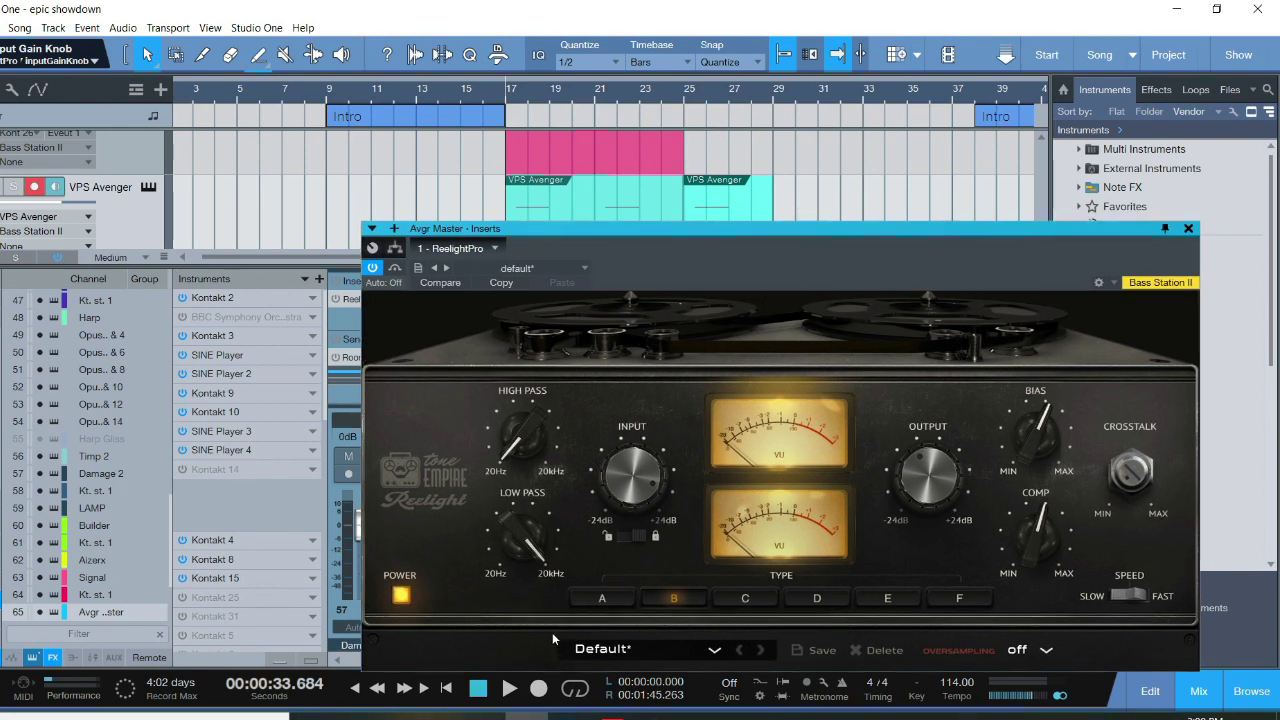
click(512, 689)
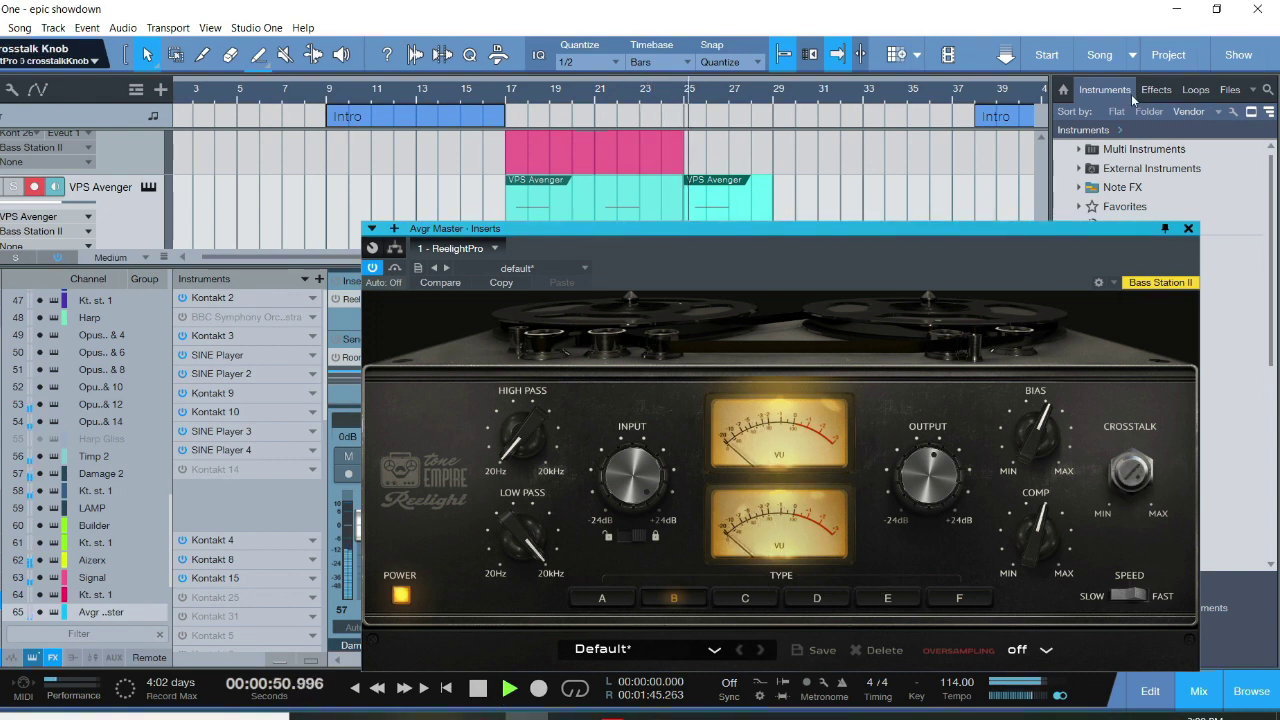
Stop, reposition the Reelight Pro window, and replay the synth once more before stopping.
click(1188, 228)
key(space)
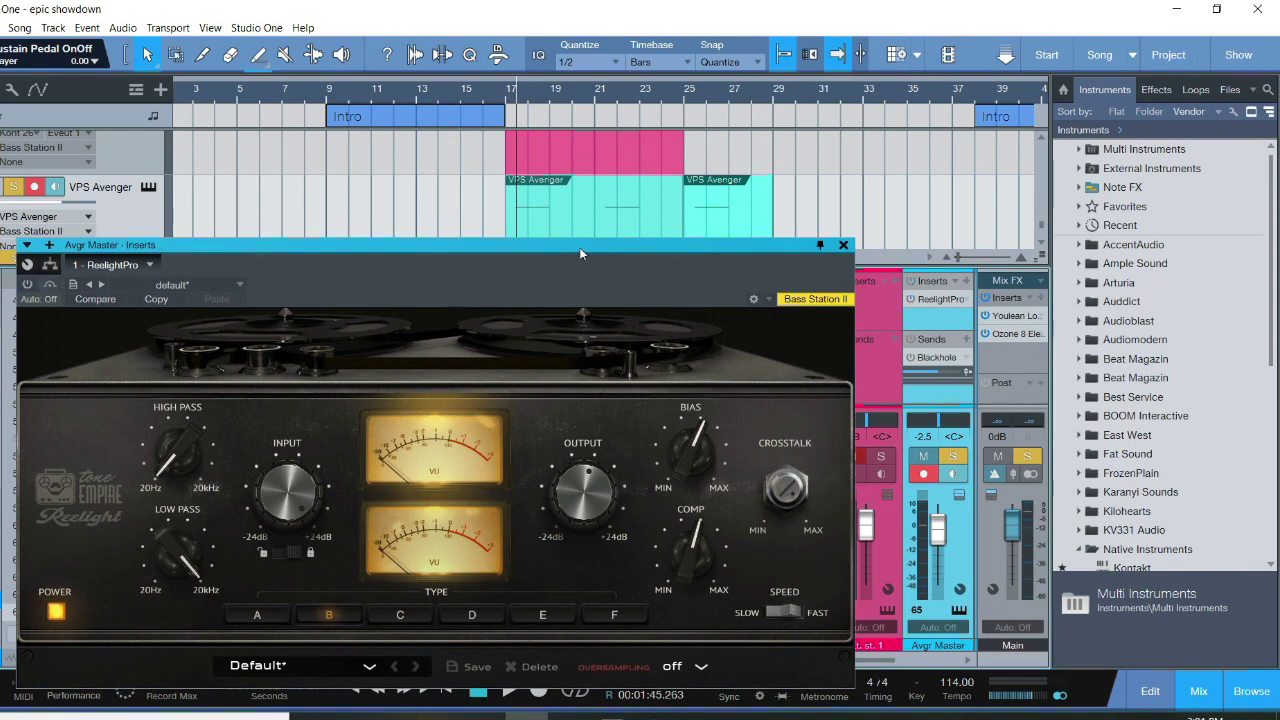
drag(579, 245, 565, 221)
click(510, 694)
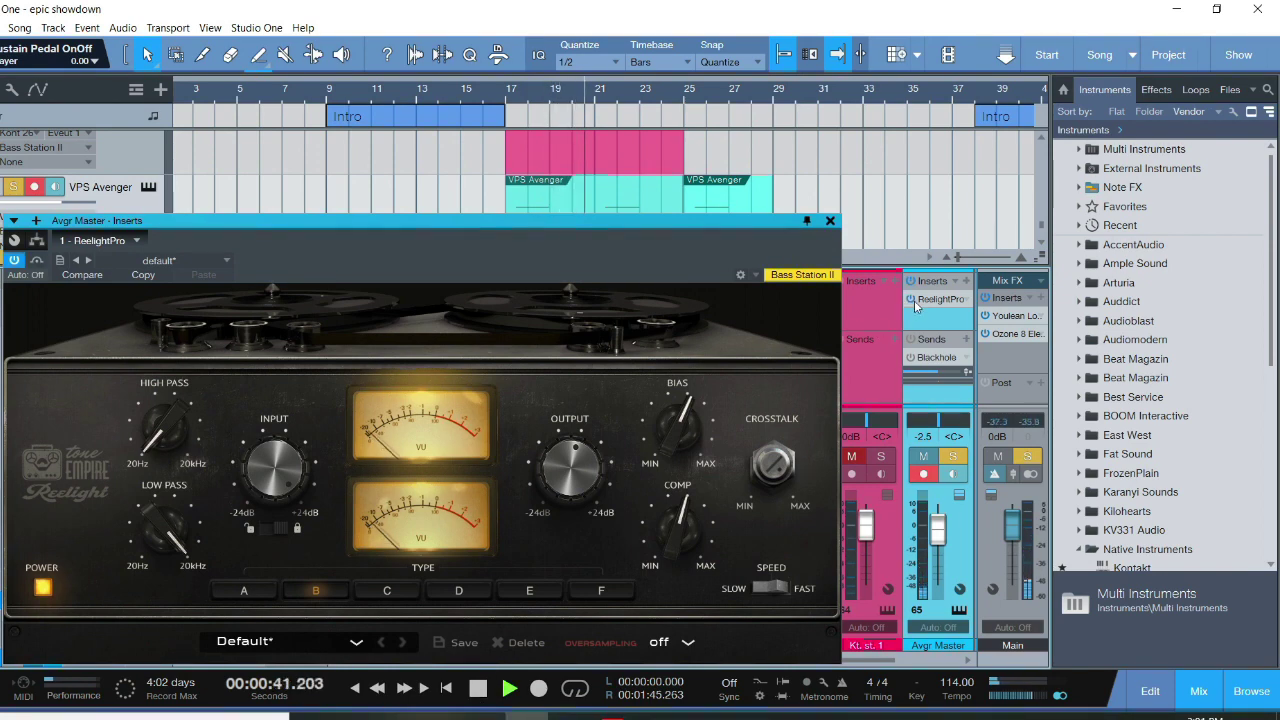
drag(663, 225, 685, 226)
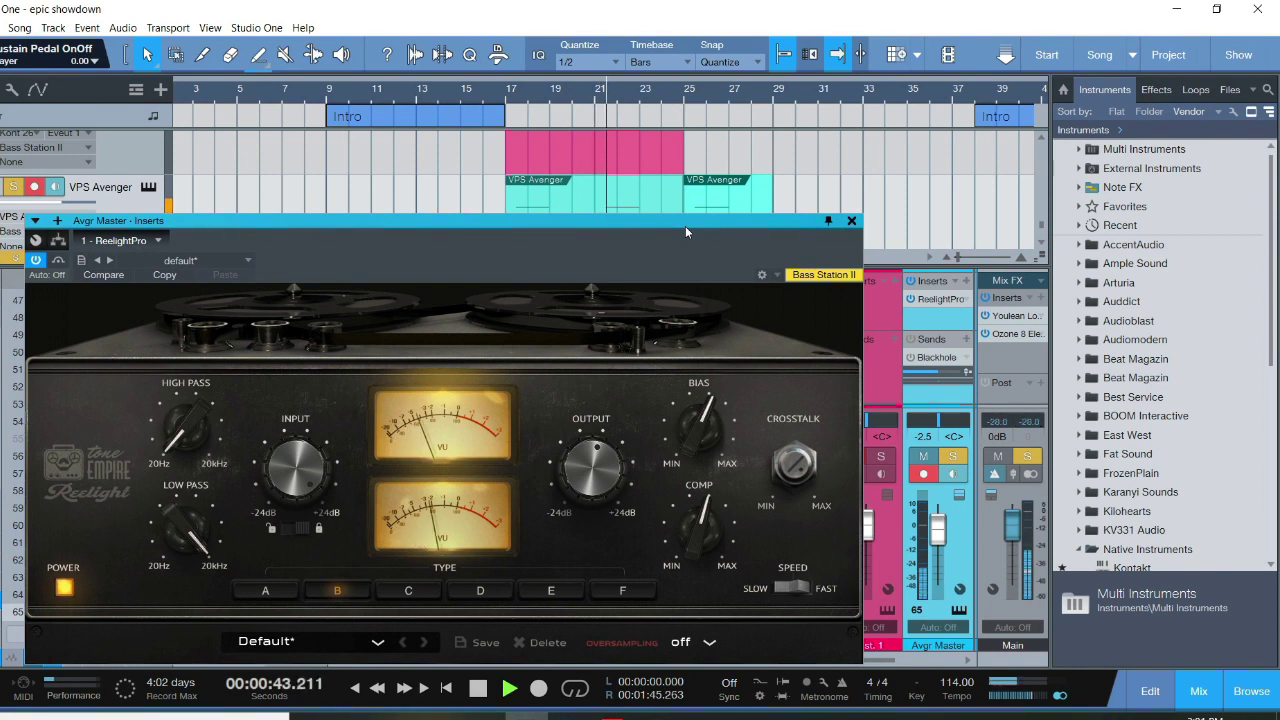
click(476, 698)
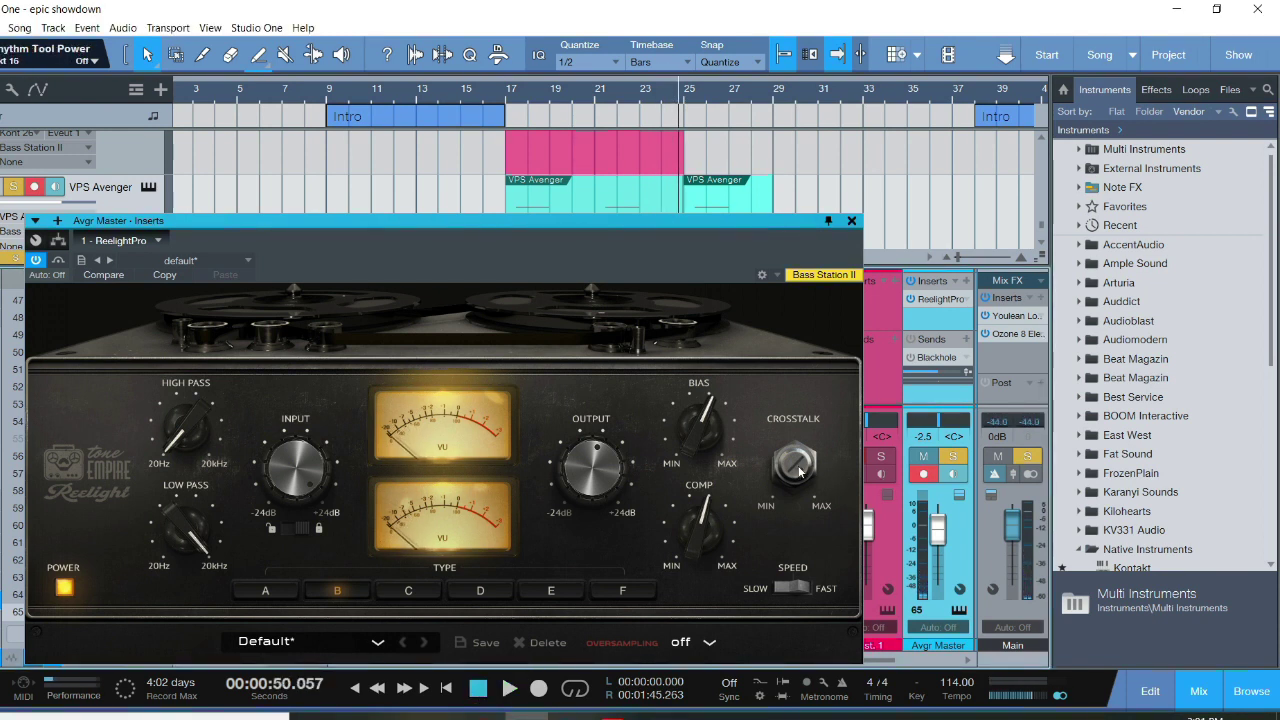
Play the lead synth from bar 21, then stop playback.
click(601, 97)
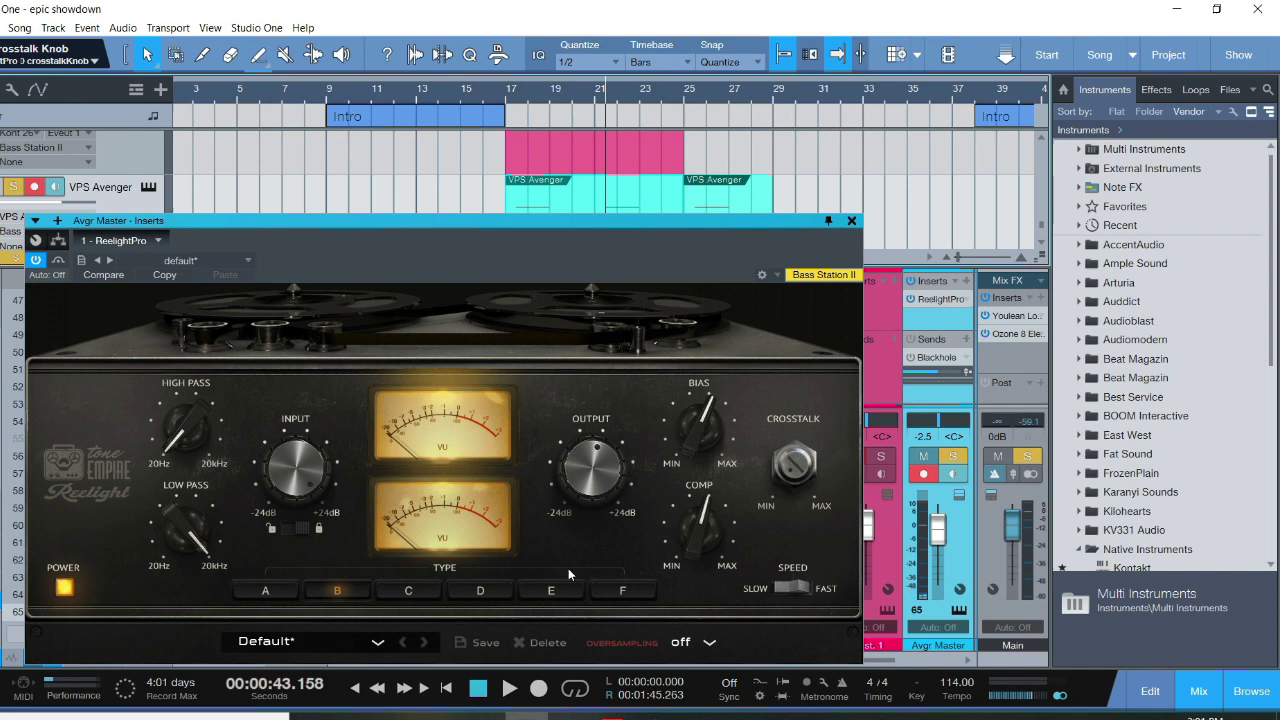
click(509, 688)
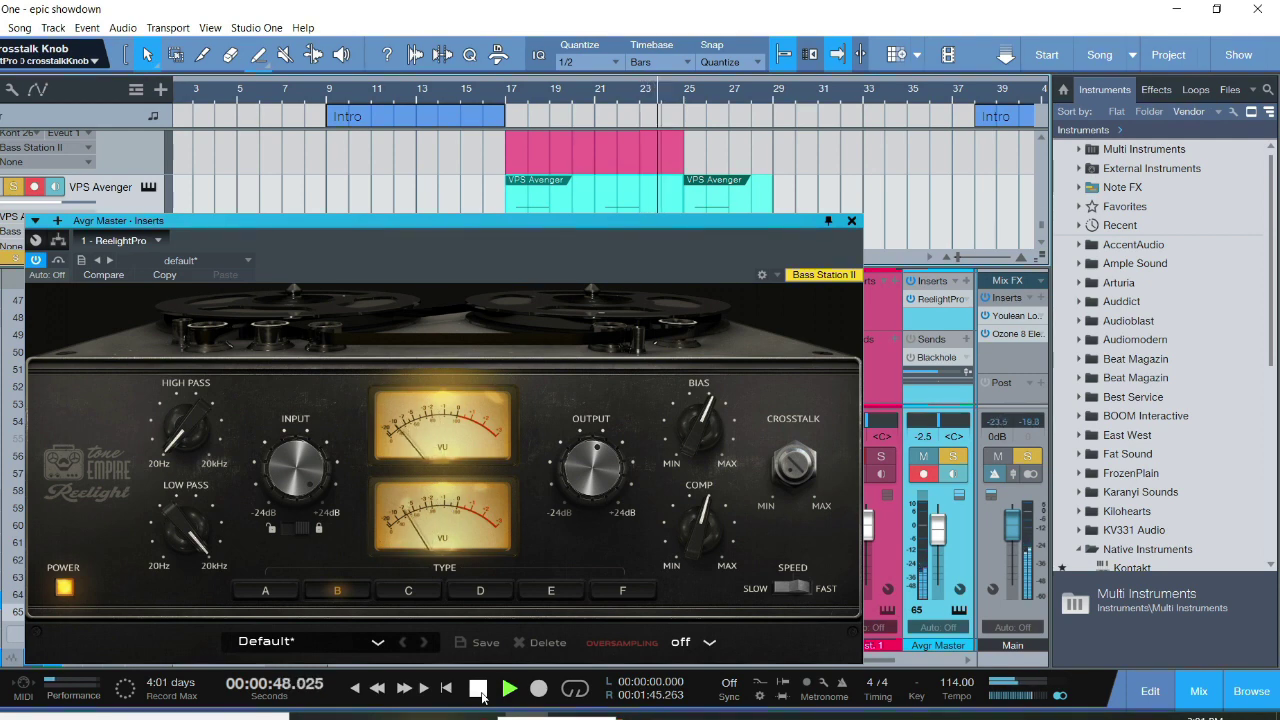
click(479, 690)
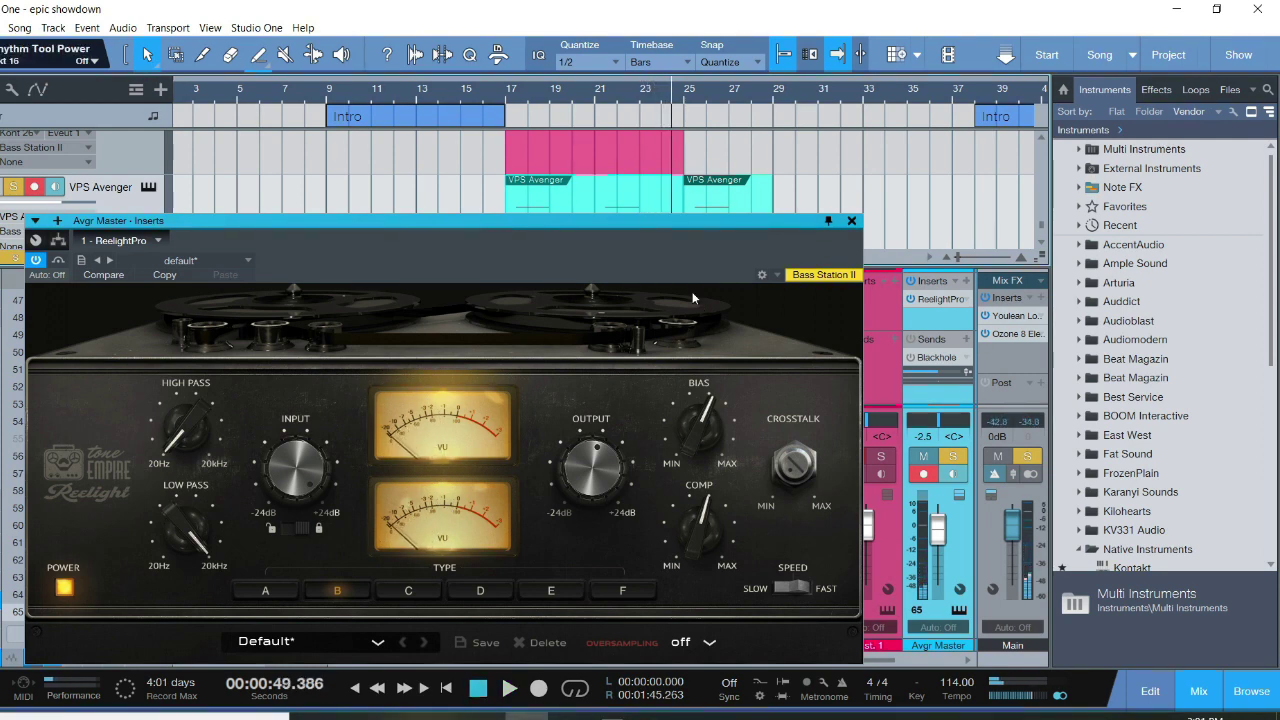
drag(643, 233, 729, 207)
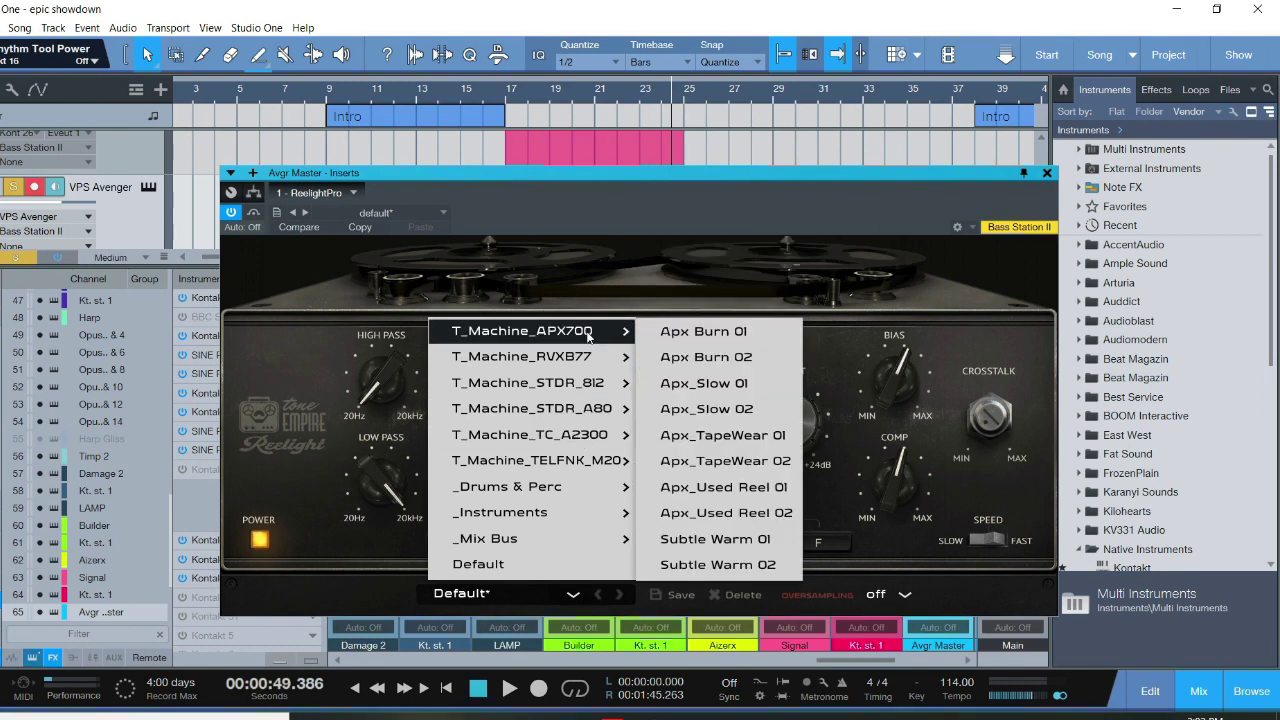
mouse_move(521, 357)
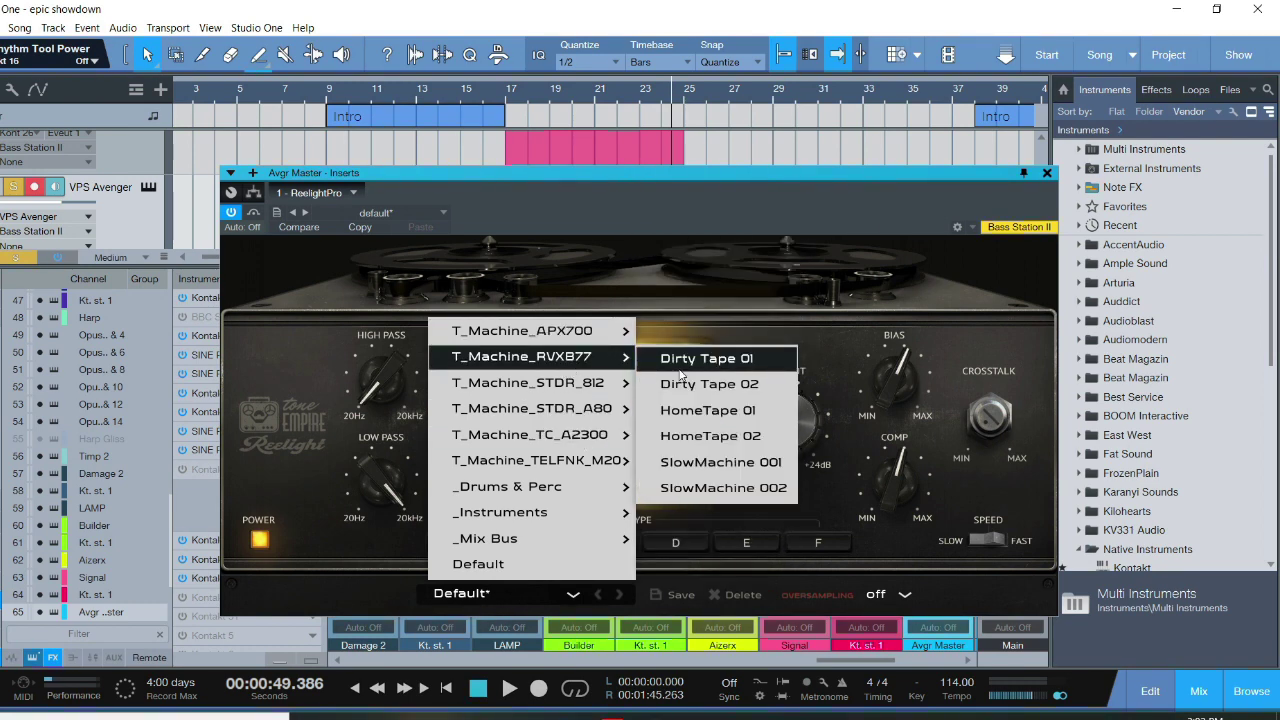
click(713, 179)
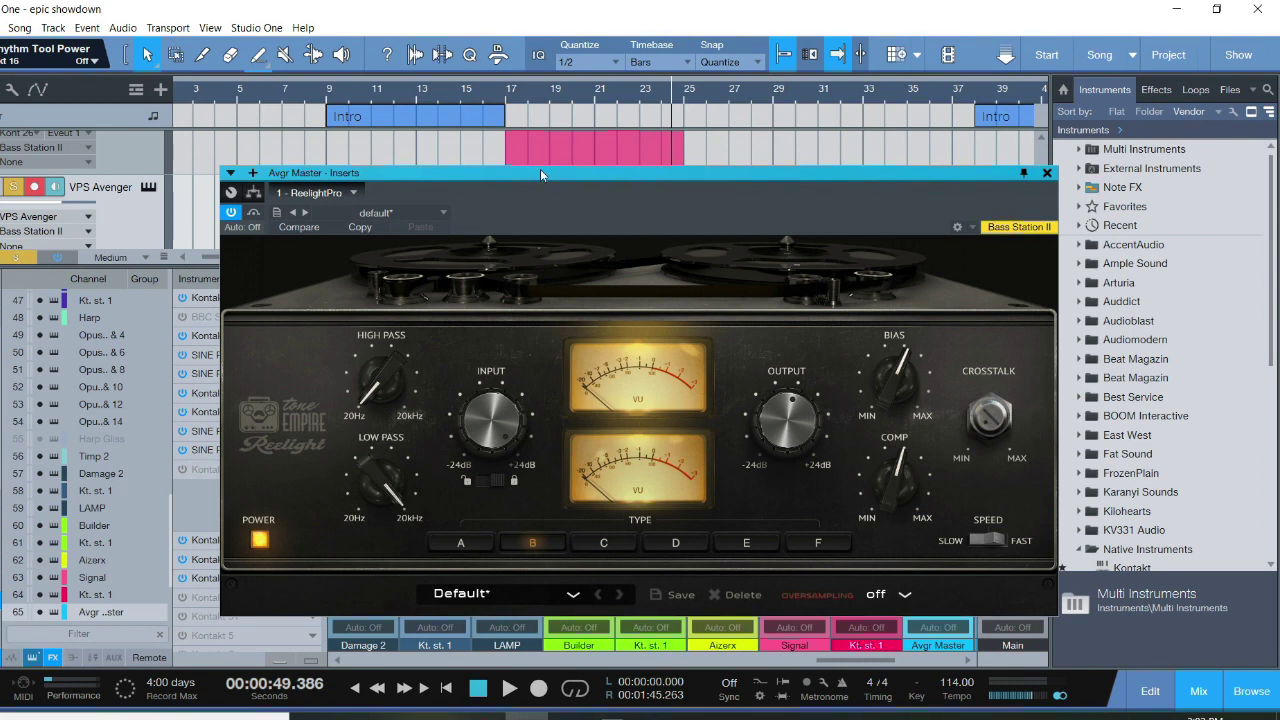
drag(543, 177, 536, 225)
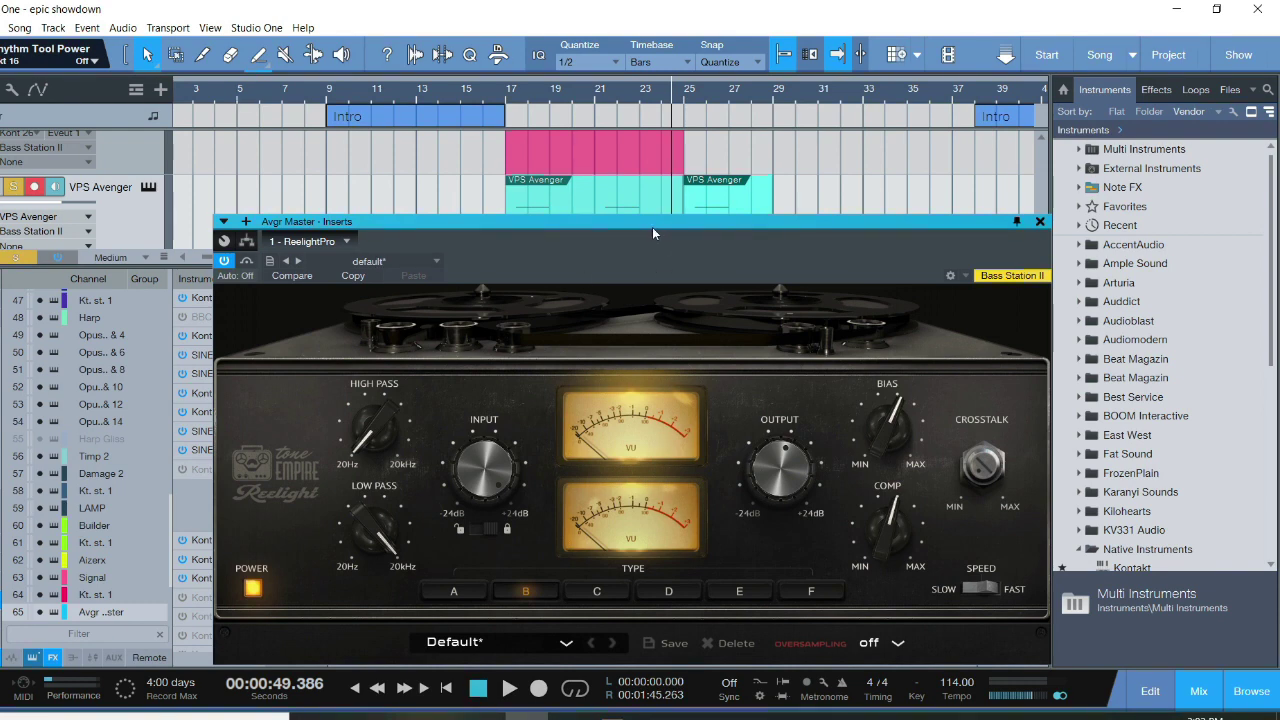
drag(667, 222, 670, 194)
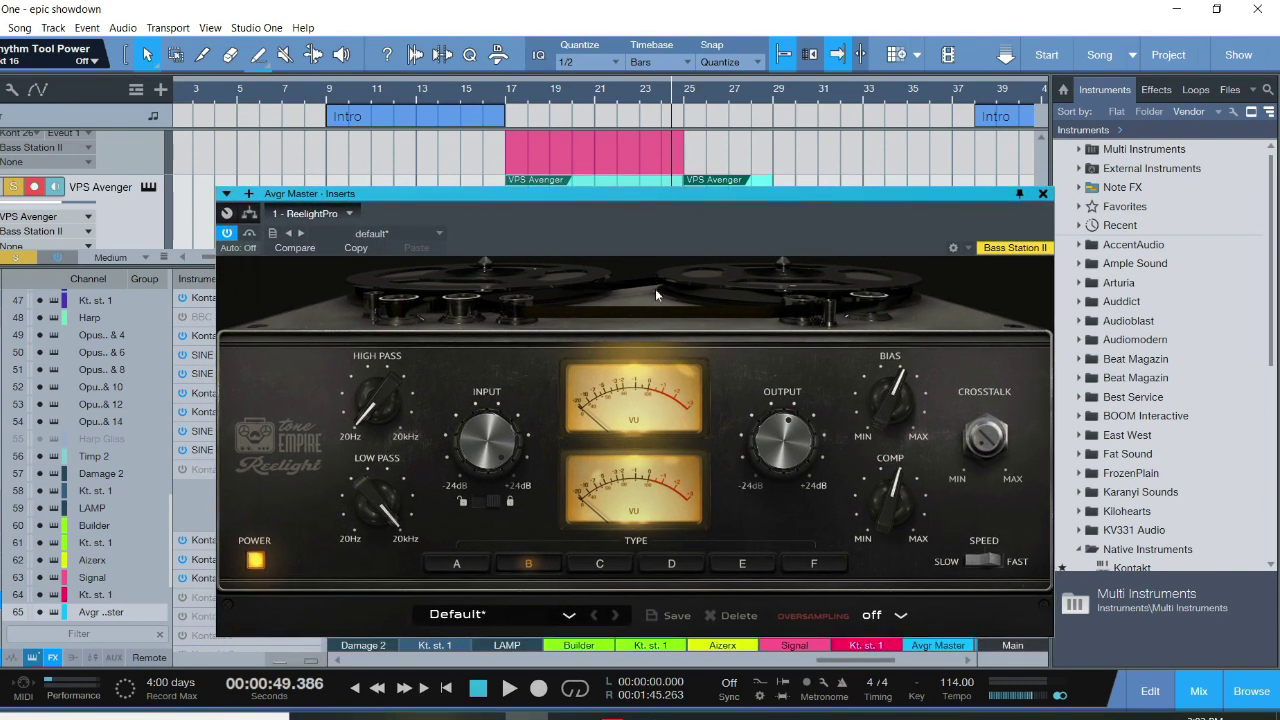